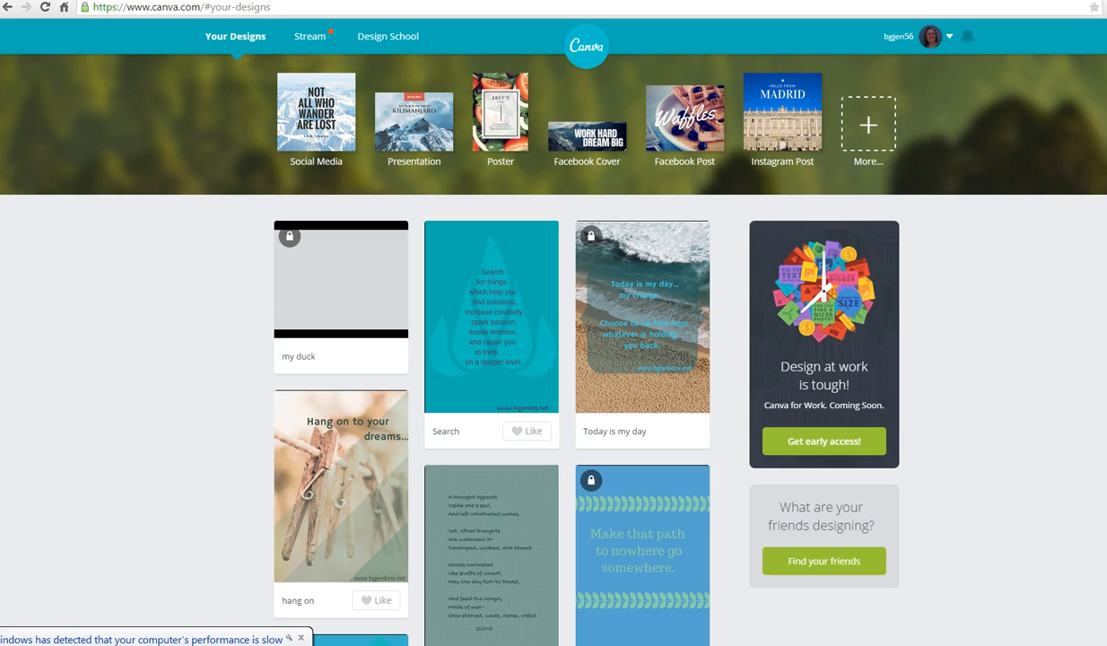
Dismiss the performance notification and look through the full list of available design types
left_click(300, 638)
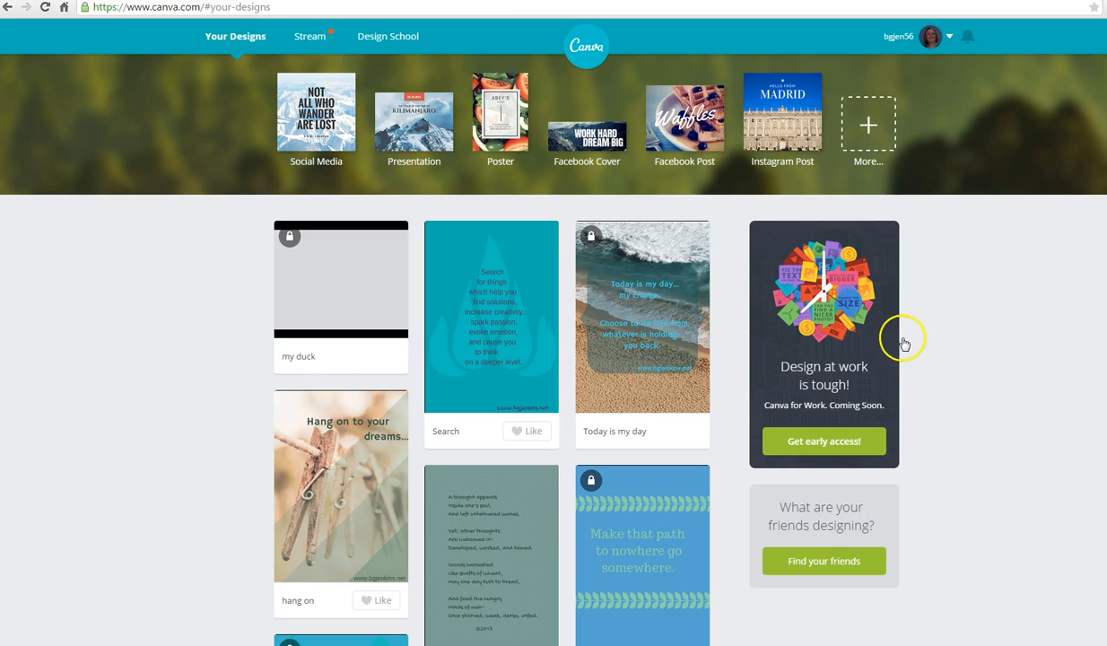
left_click(868, 125)
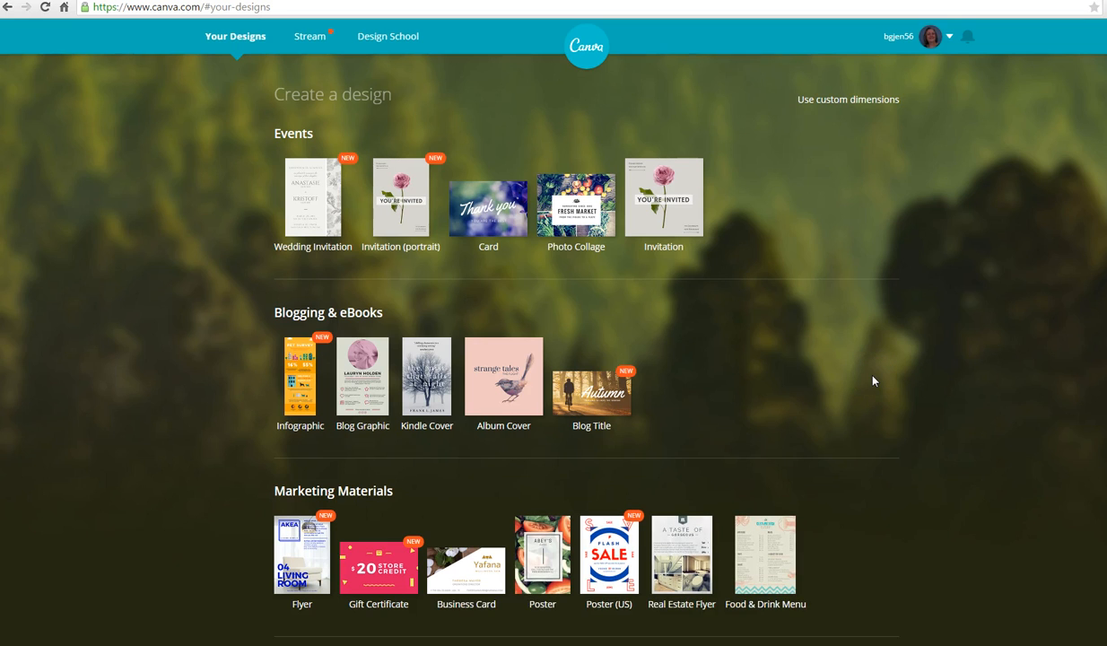
scroll(872, 381, "down", 3)
scroll(873, 381, "down", 4)
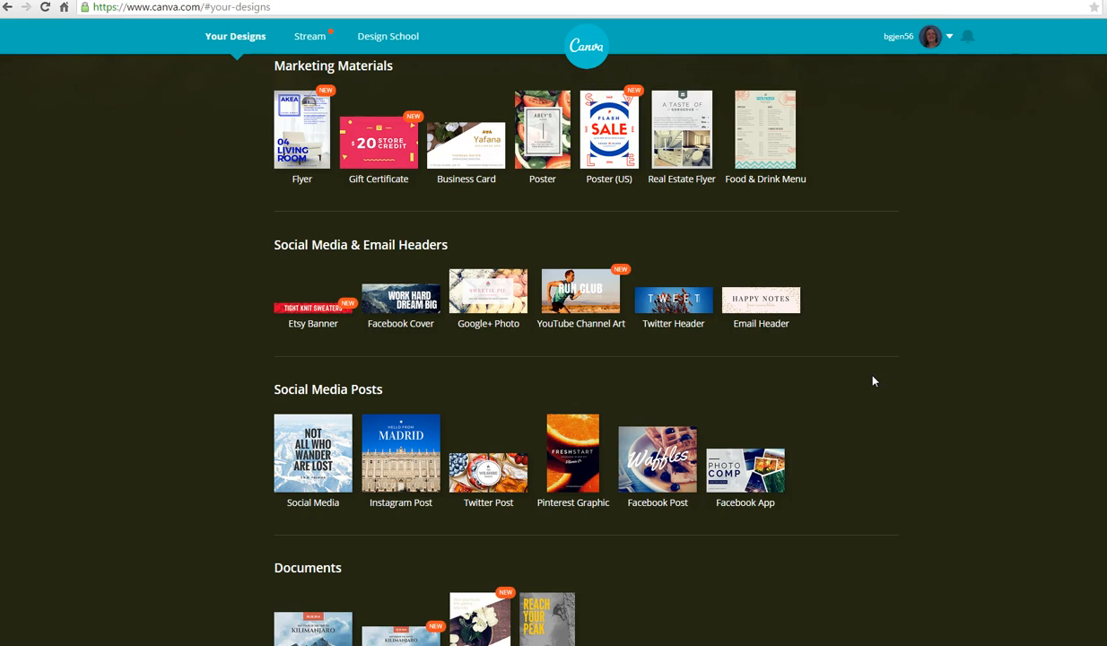
scroll(873, 381, "down", 3)
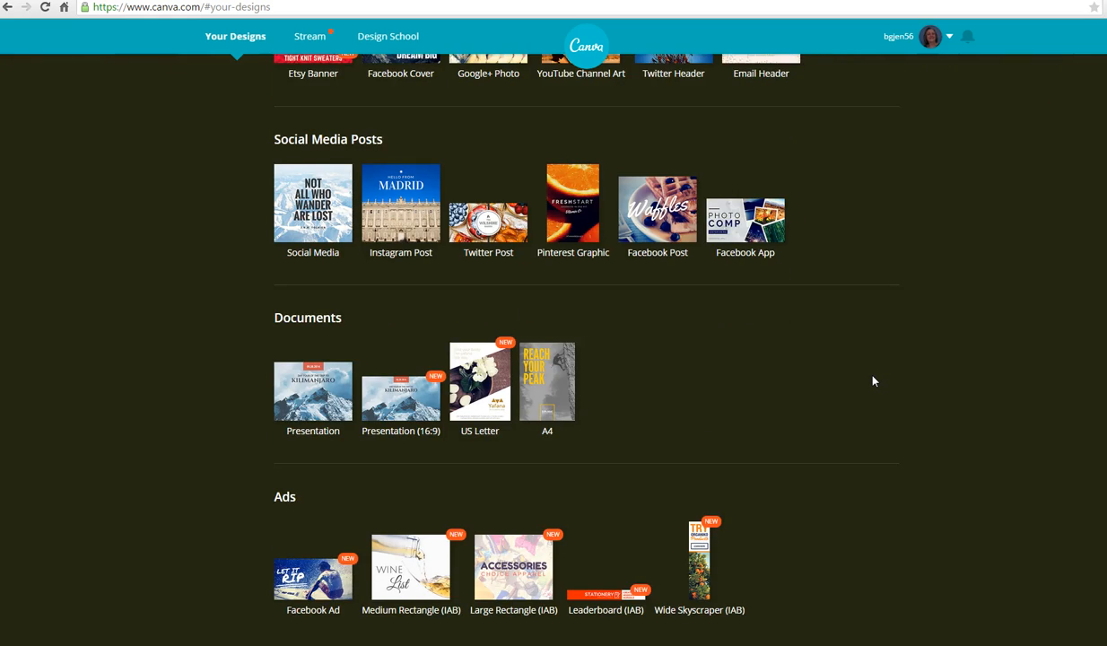
scroll(872, 381, "up", 6)
scroll(873, 381, "up", 2)
Create a new design with custom dimensions of 10.25 in wide by 8 in high
left_click(842, 99)
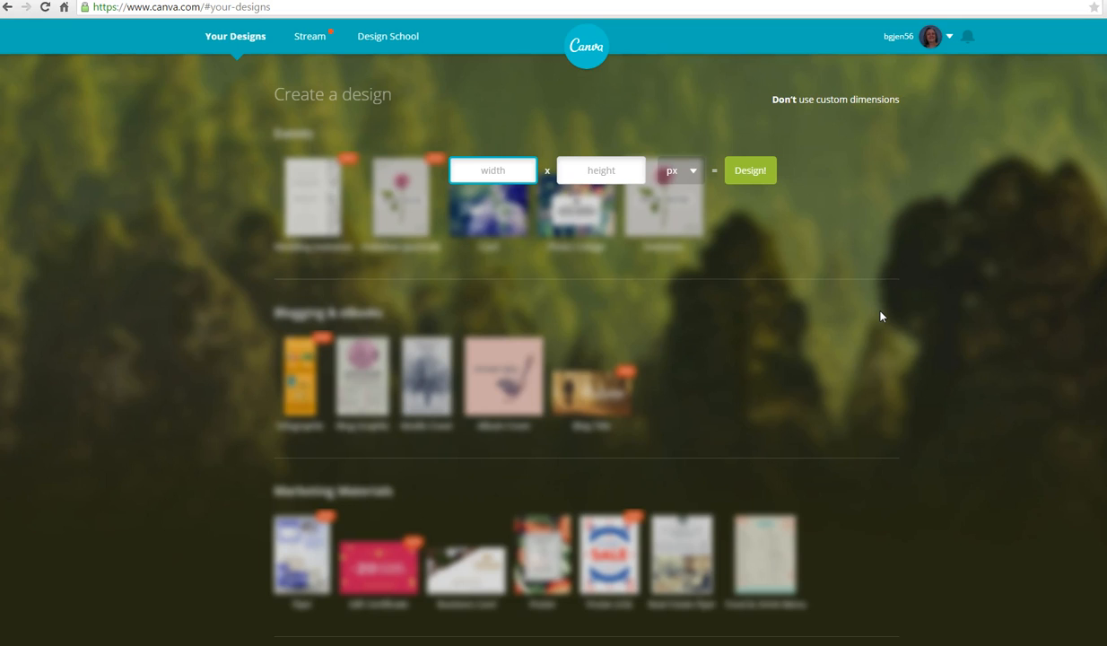
left_click(691, 169)
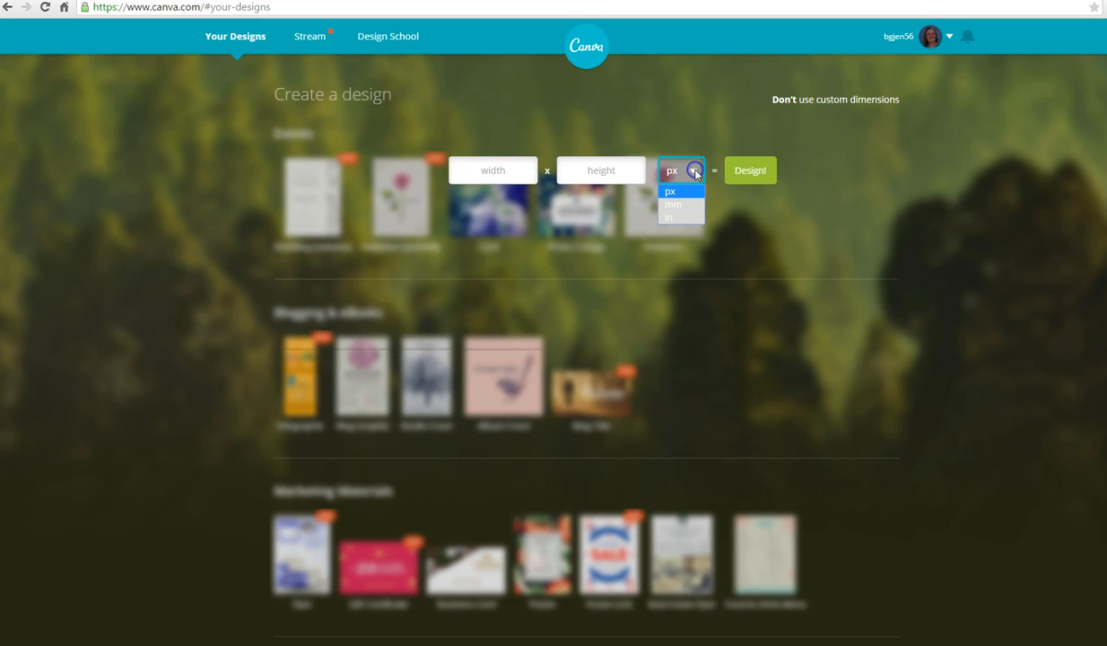
left_click(678, 219)
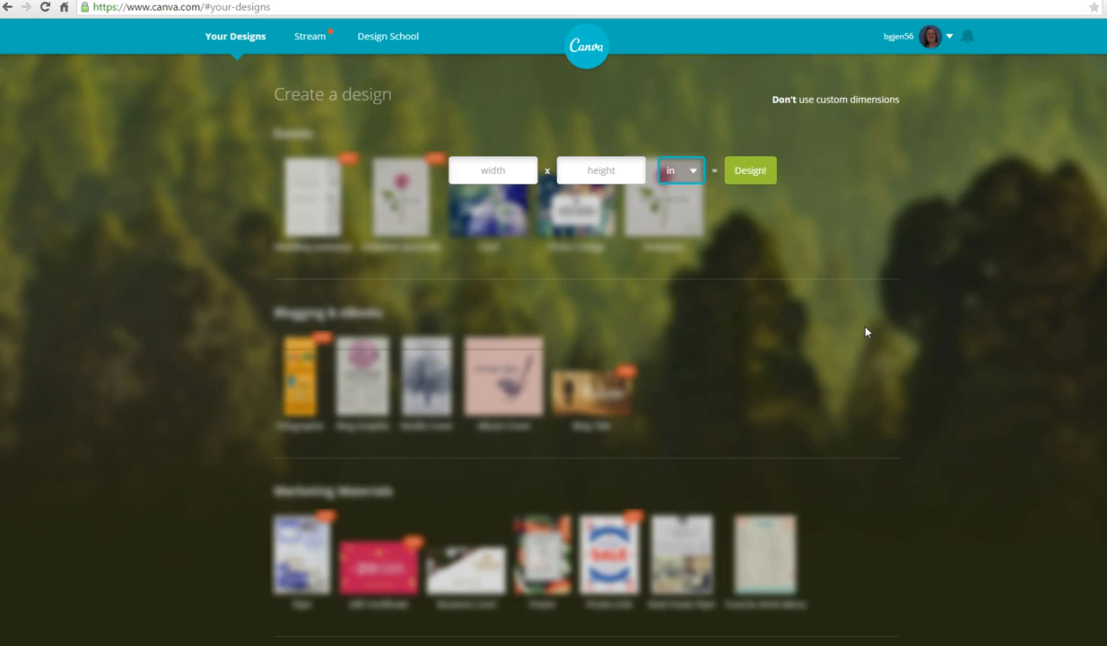
left_click(475, 171)
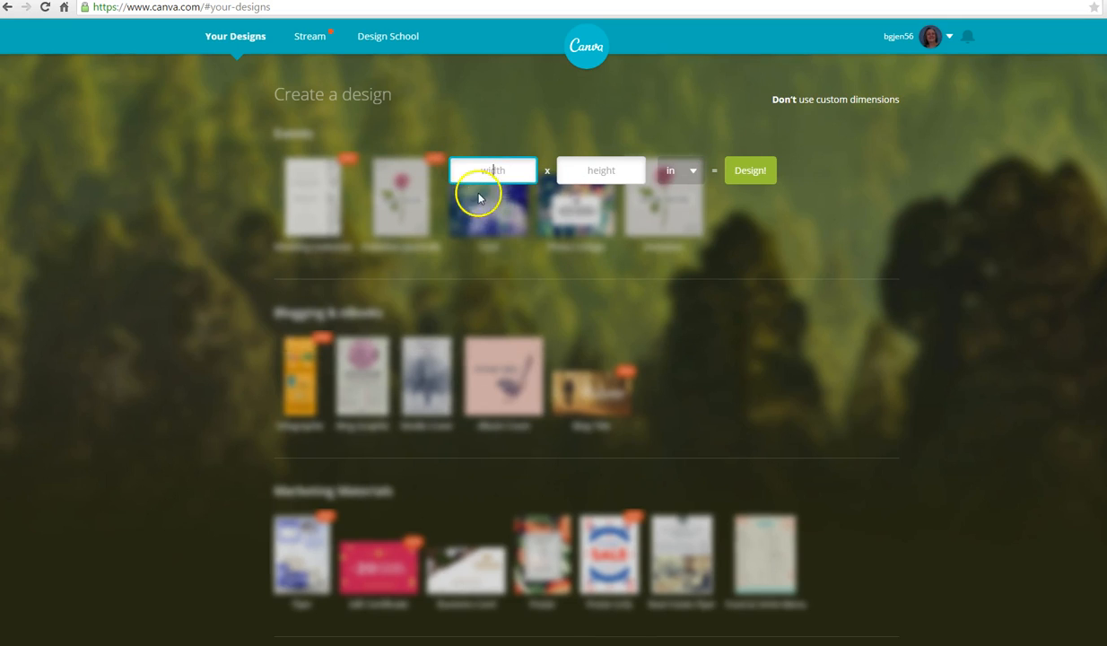
type("10.25")
left_click(593, 172)
type("8")
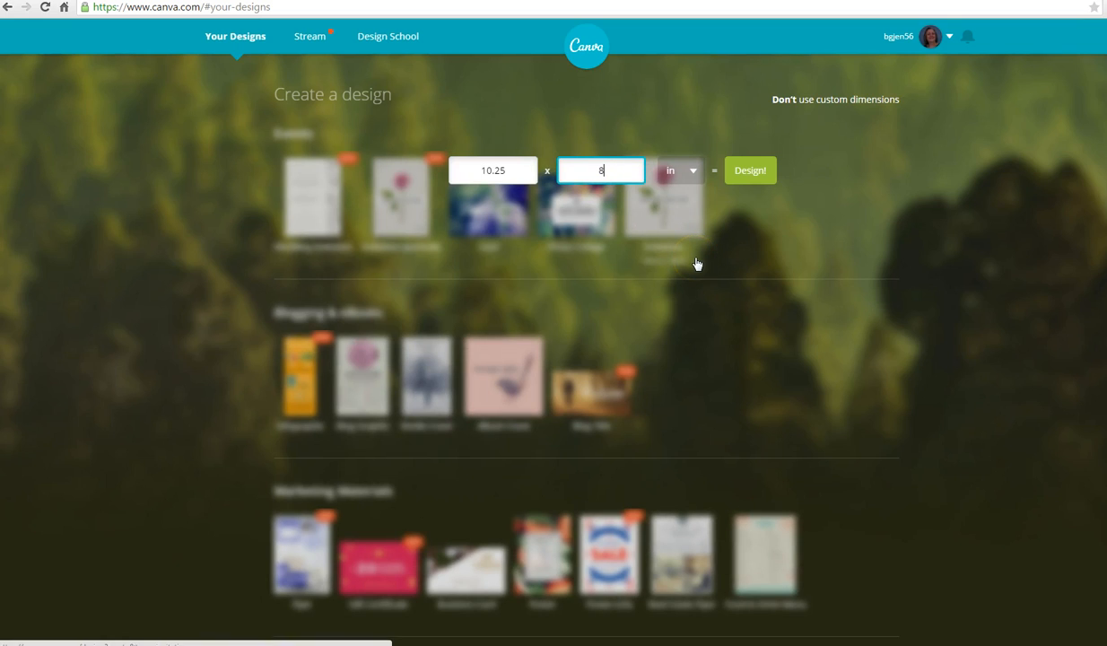
left_click(744, 171)
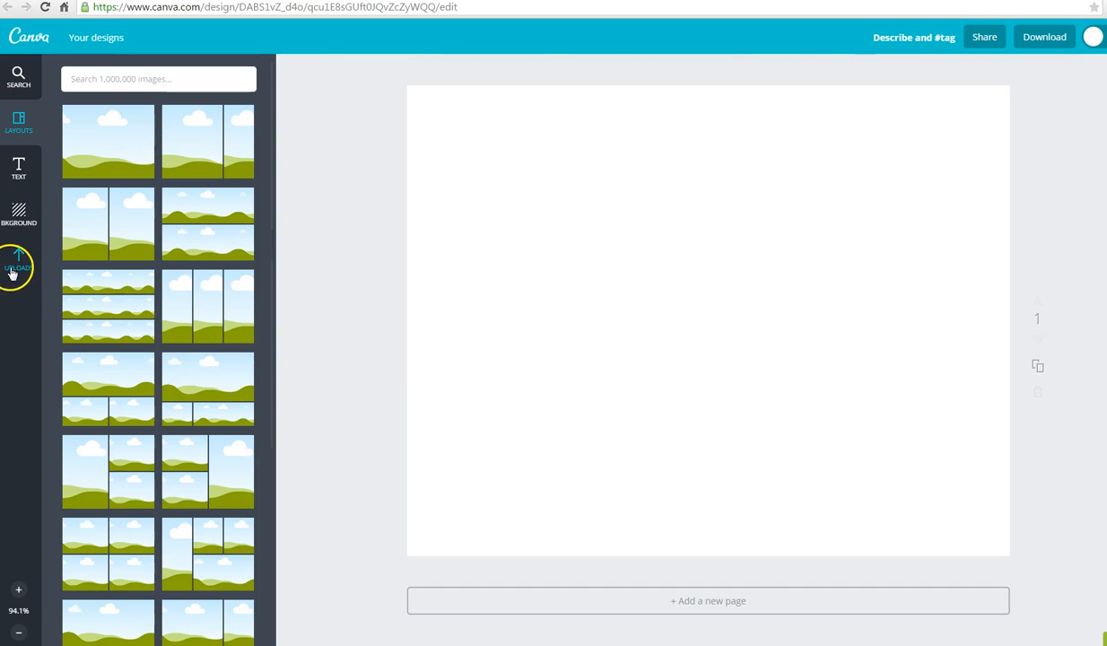
Color the blank page background green and refine it with custom colors to a light grey-green
left_click(22, 218)
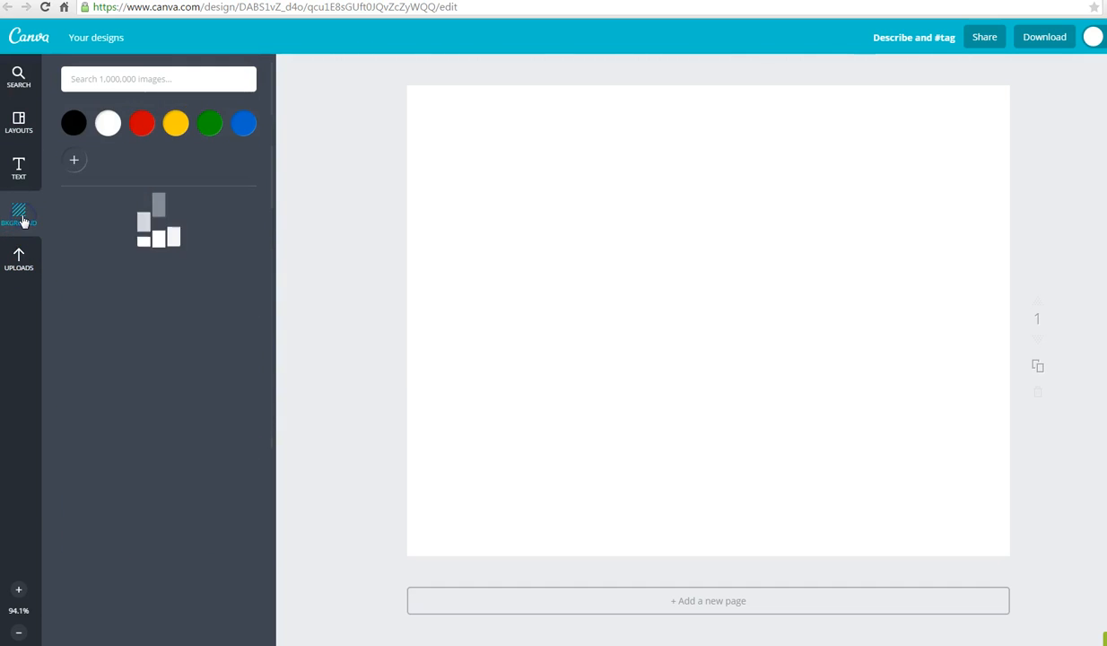
mouse_move(271, 269)
left_mouse_down()
mouse_move(266, 506)
mouse_move(279, 255)
left_mouse_up()
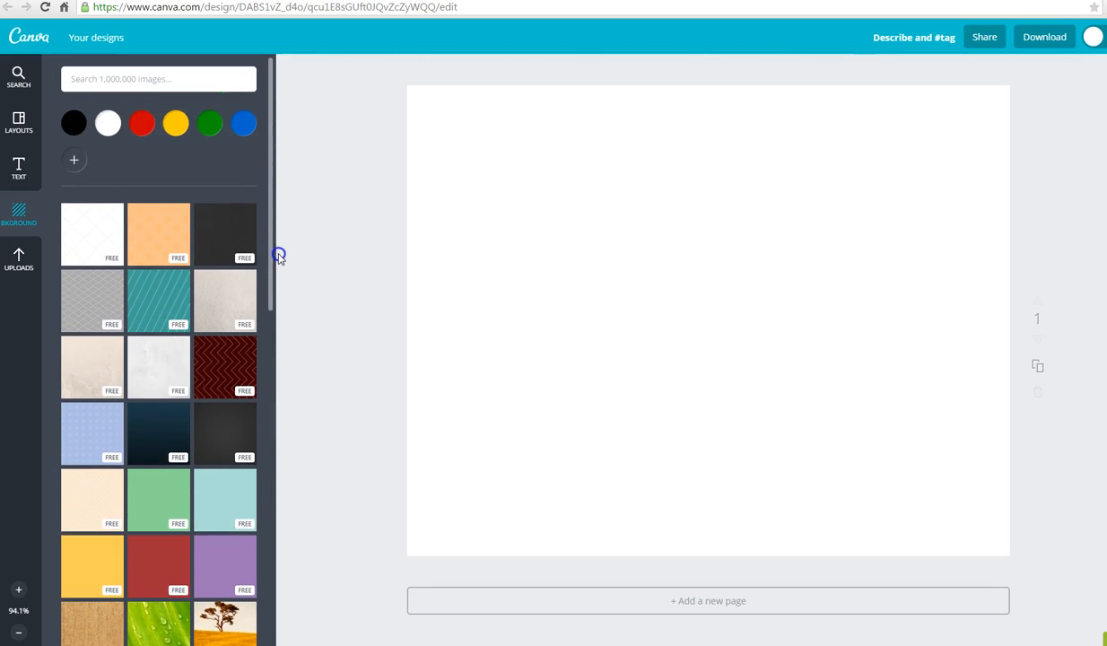
left_click(211, 126)
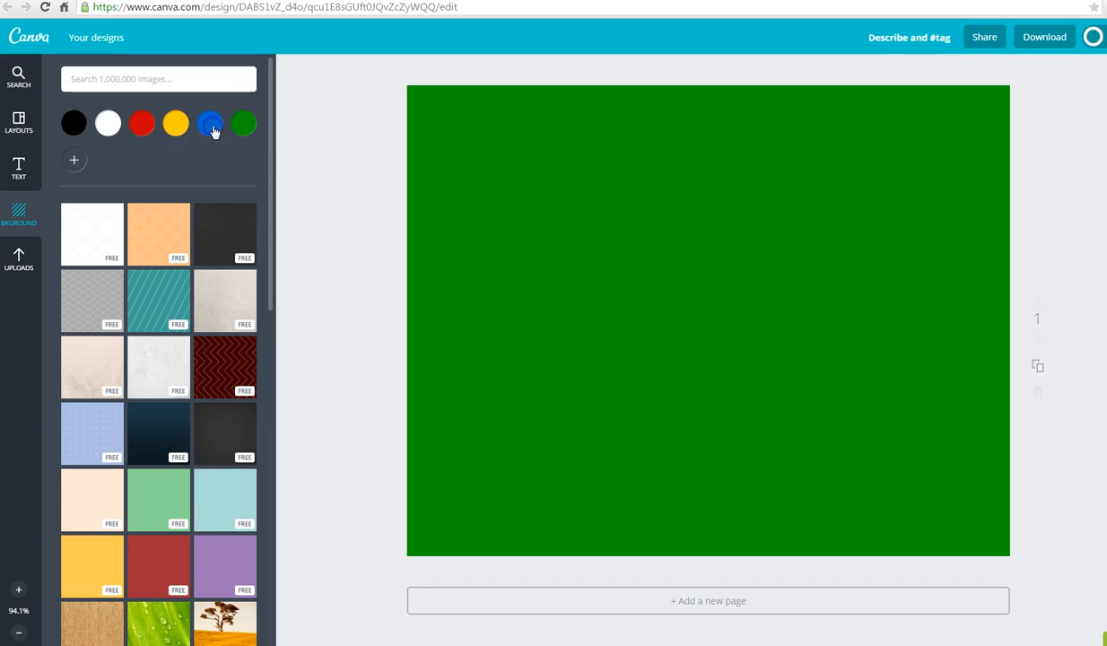
left_click(73, 161)
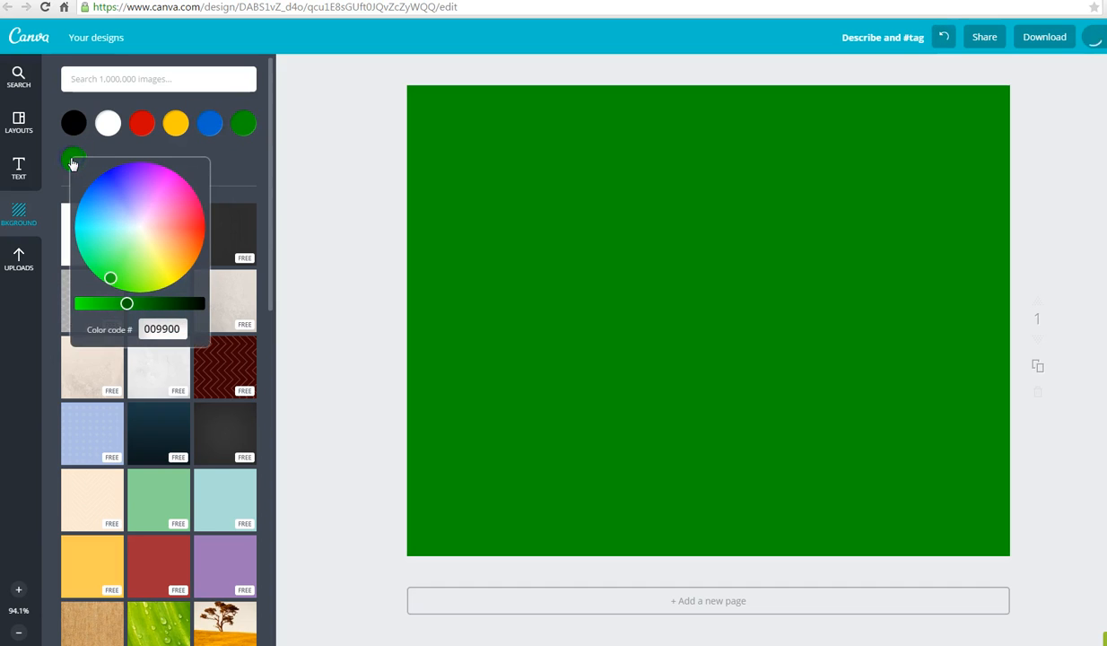
left_click(129, 235)
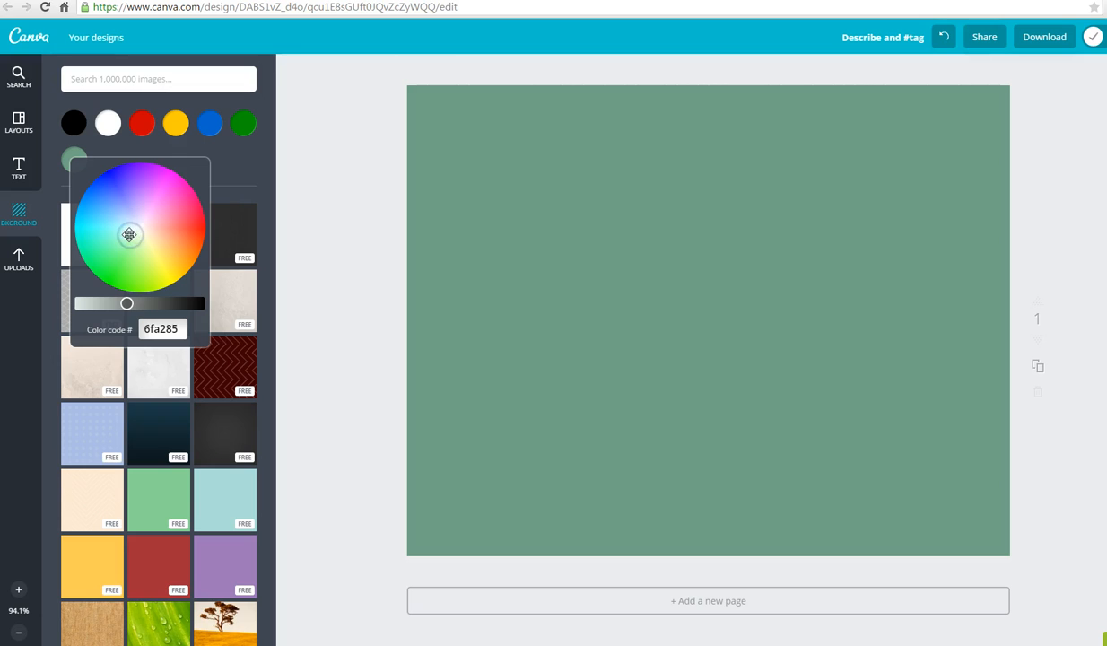
left_click(354, 383)
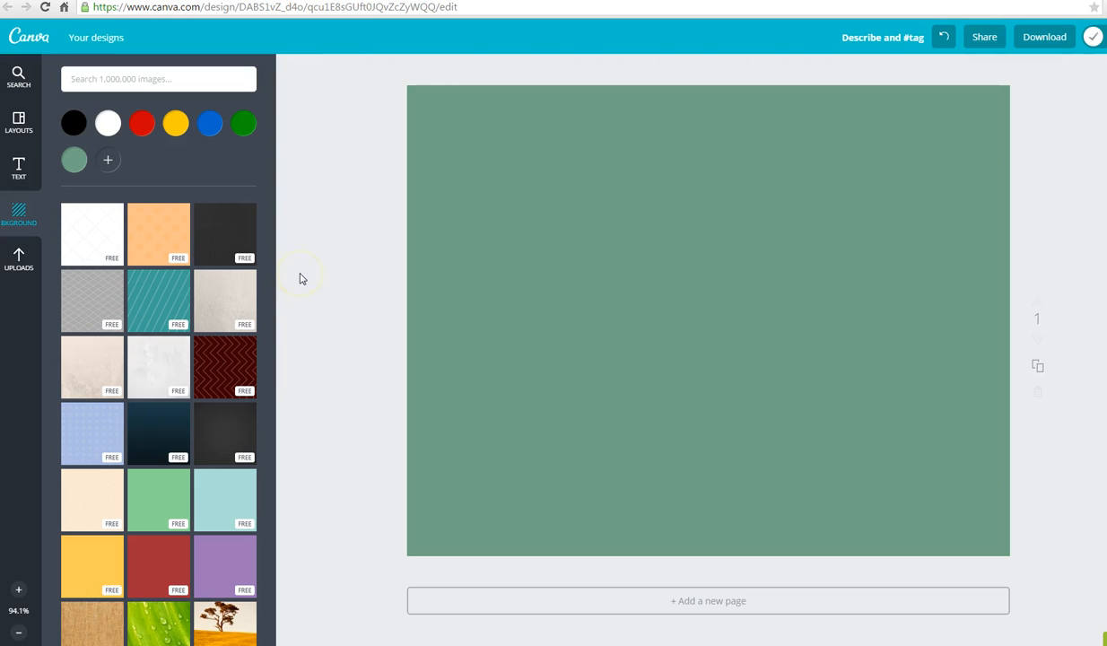
left_click(107, 162)
left_click(298, 375)
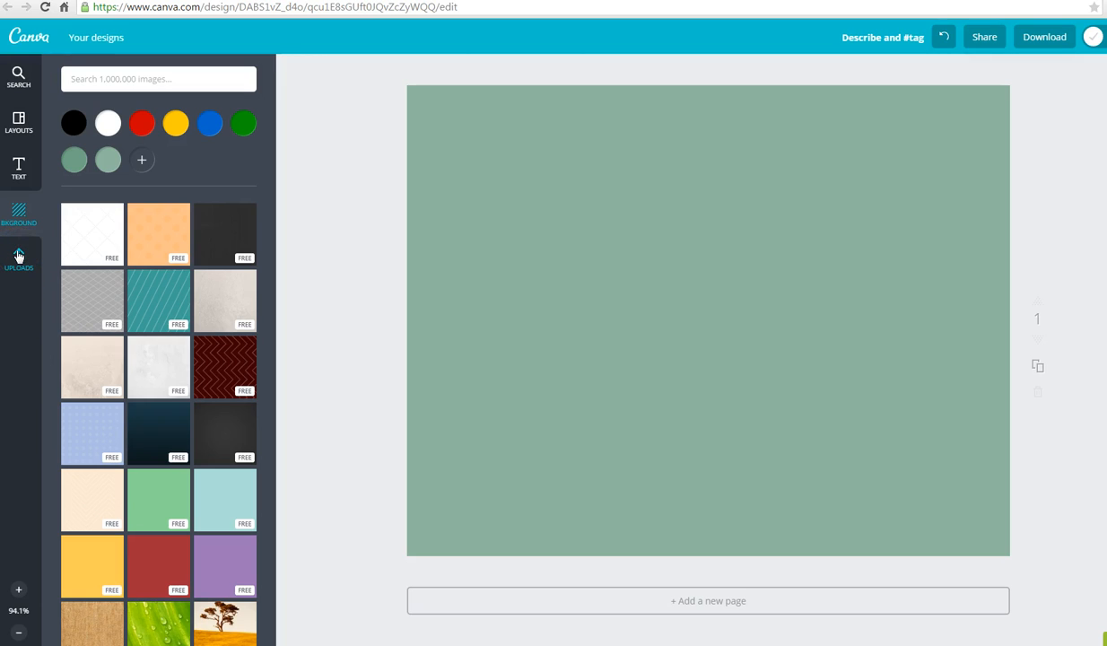
Look through the uploaded images available for the cover
left_click(18, 256)
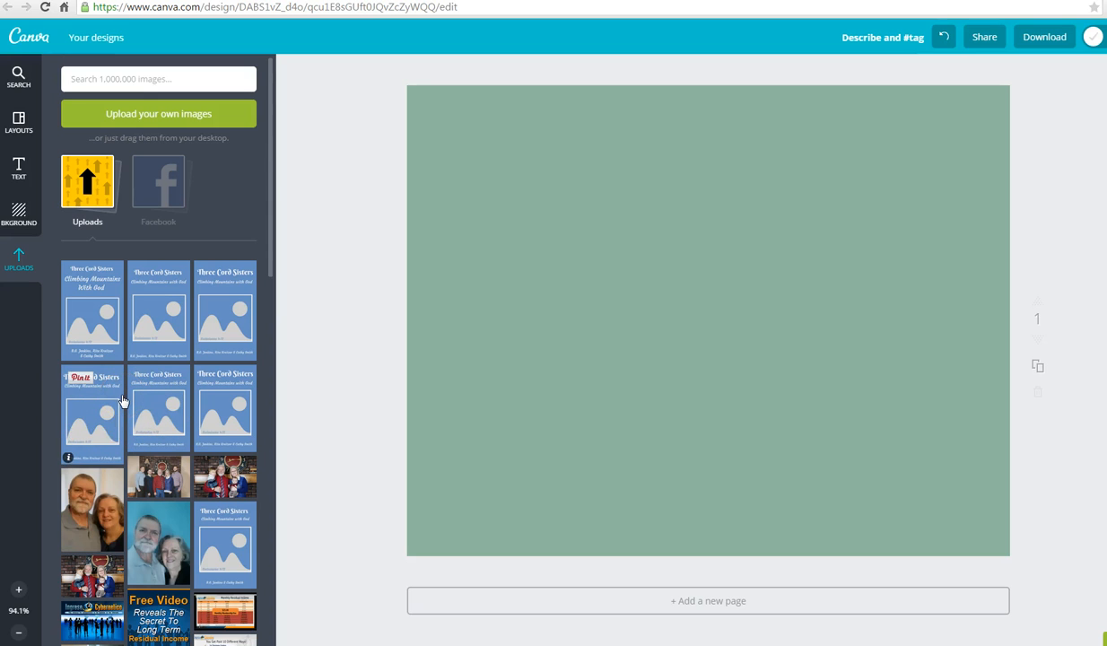
left_click(92, 332)
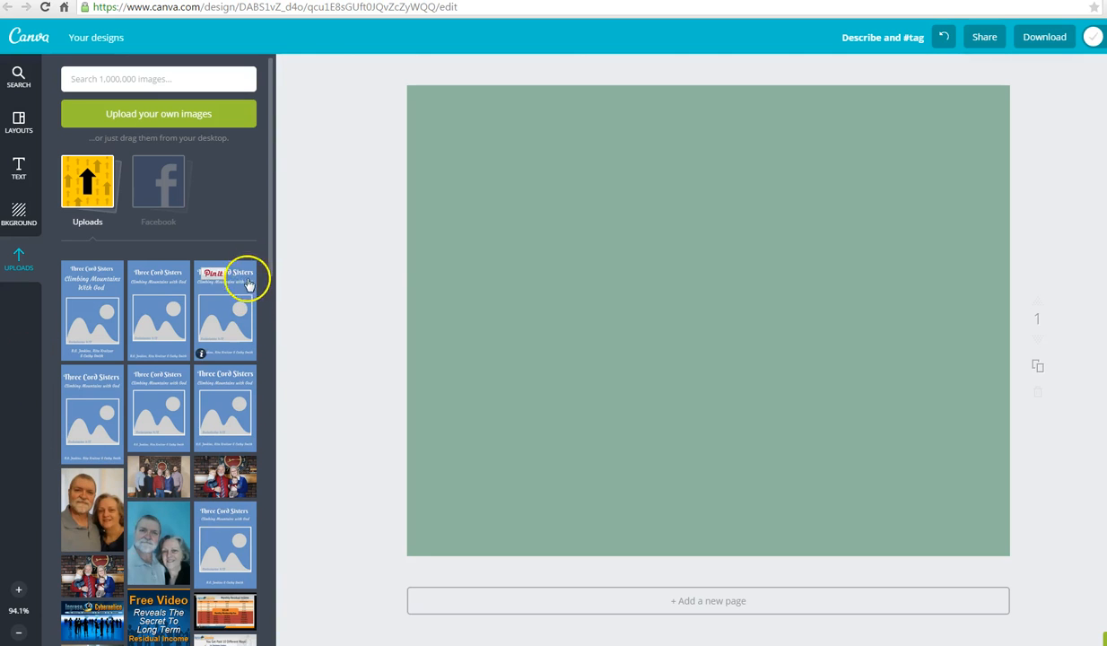
left_click_drag(270, 258, 273, 329)
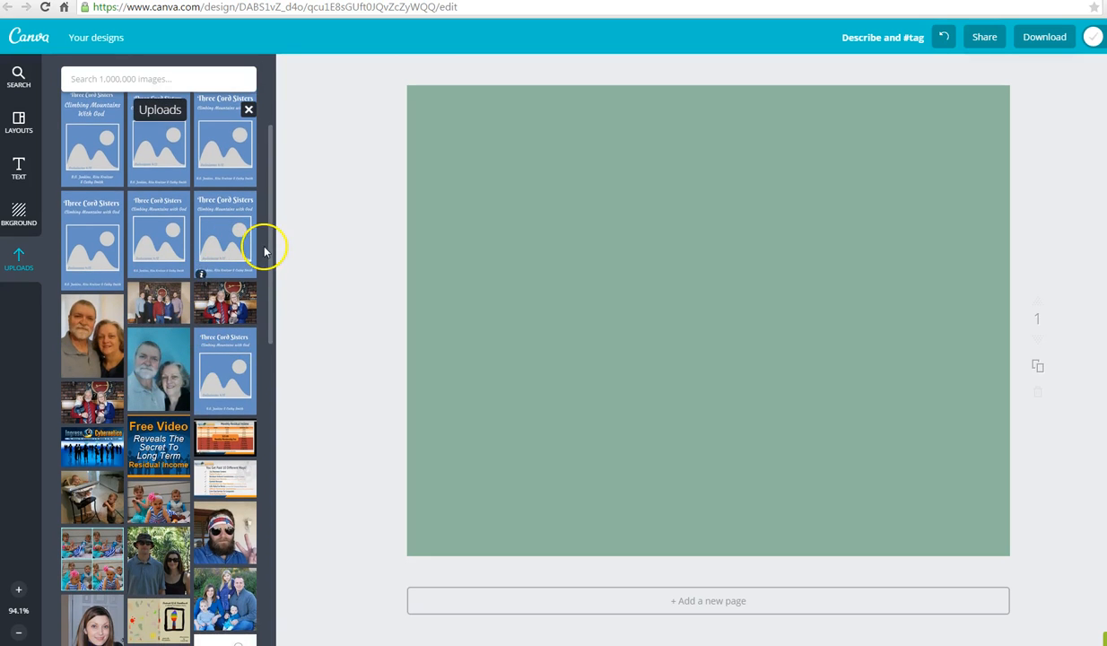
left_click_drag(267, 248, 276, 170)
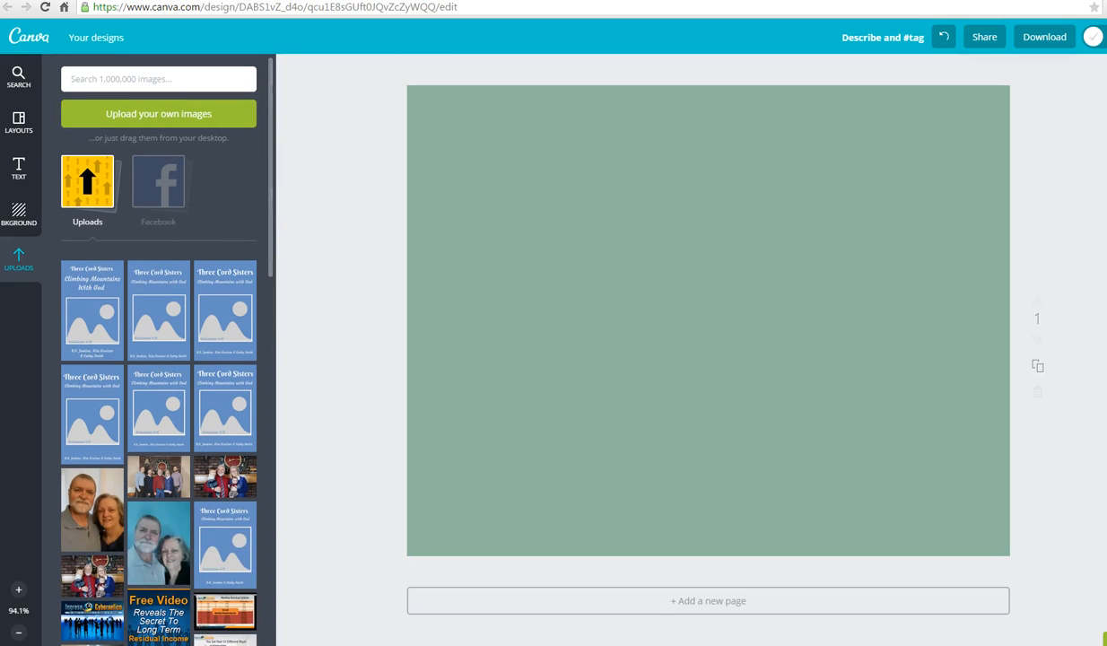
Add a body text box to the page reading "my book cover"
left_click(18, 170)
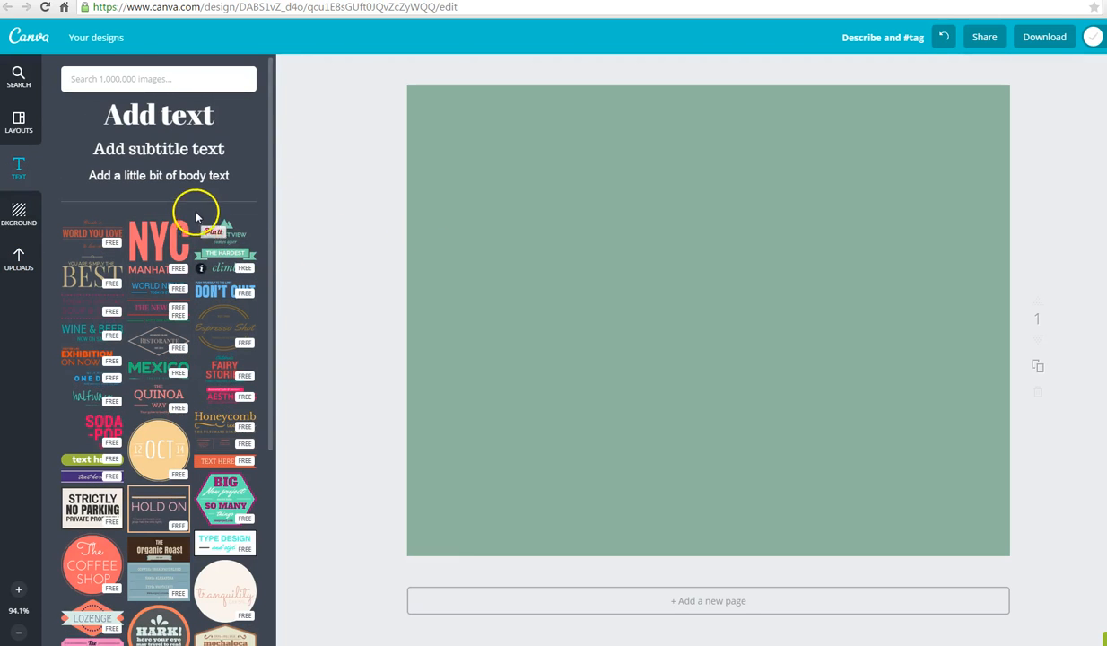
left_click(190, 176)
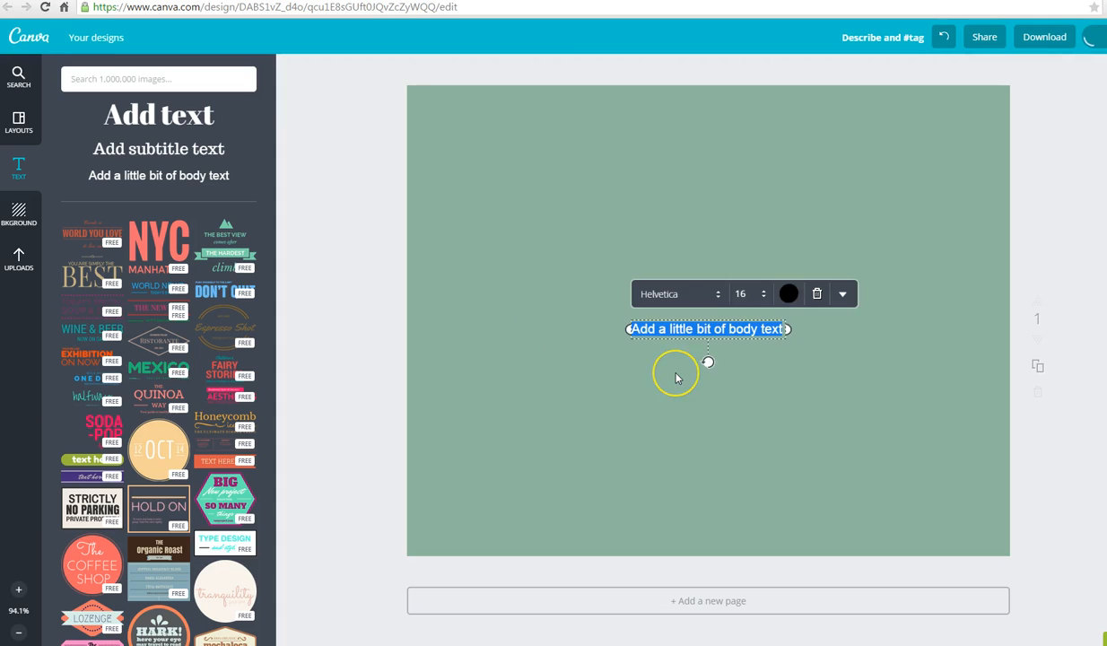
key("BackSpace")
type("my book cover")
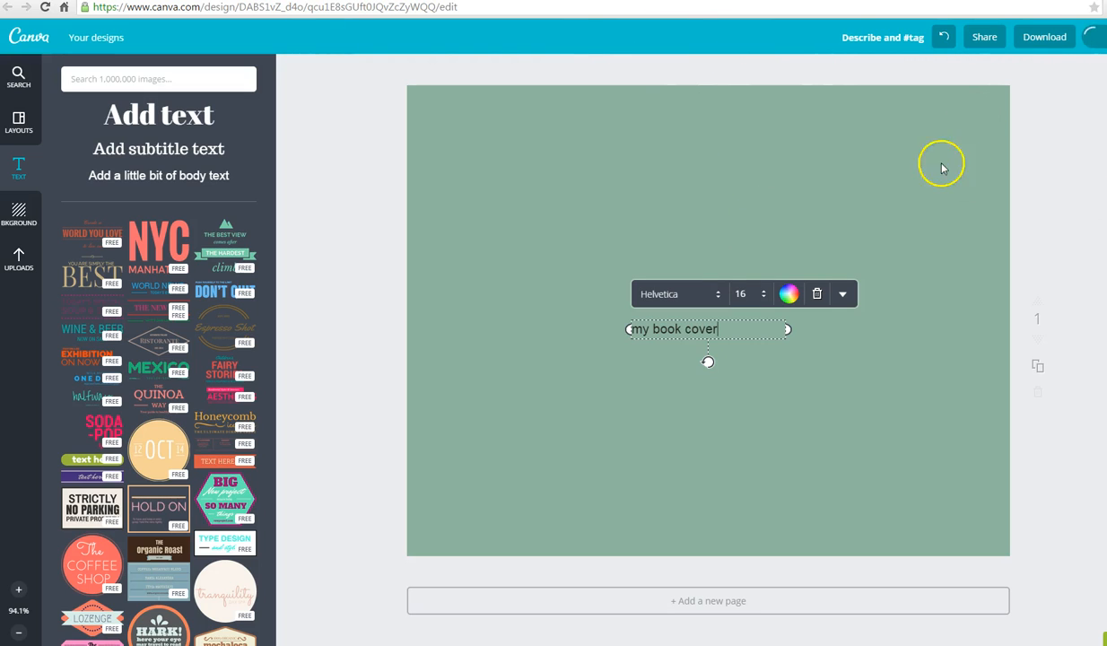
Title the design "my book cover"
left_click(860, 42)
type("my book cover")
key("Return")
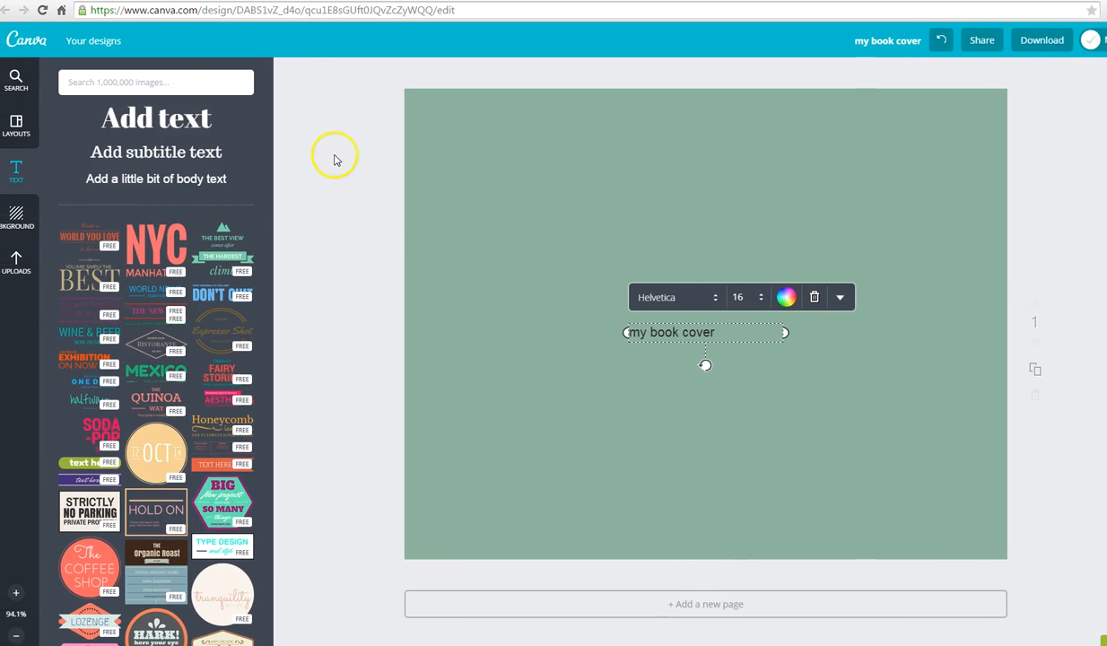
Examine the cover layout of the "Three Cord Sisters front back" design and return to the "my book cover" design
left_click(86, 42)
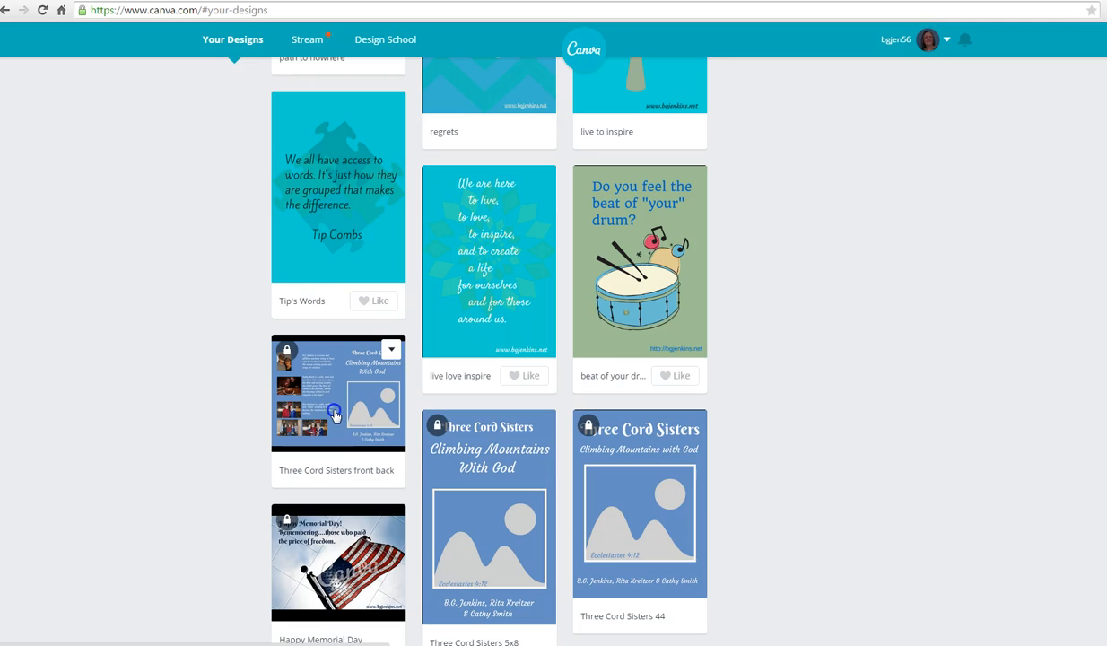
left_click(333, 414)
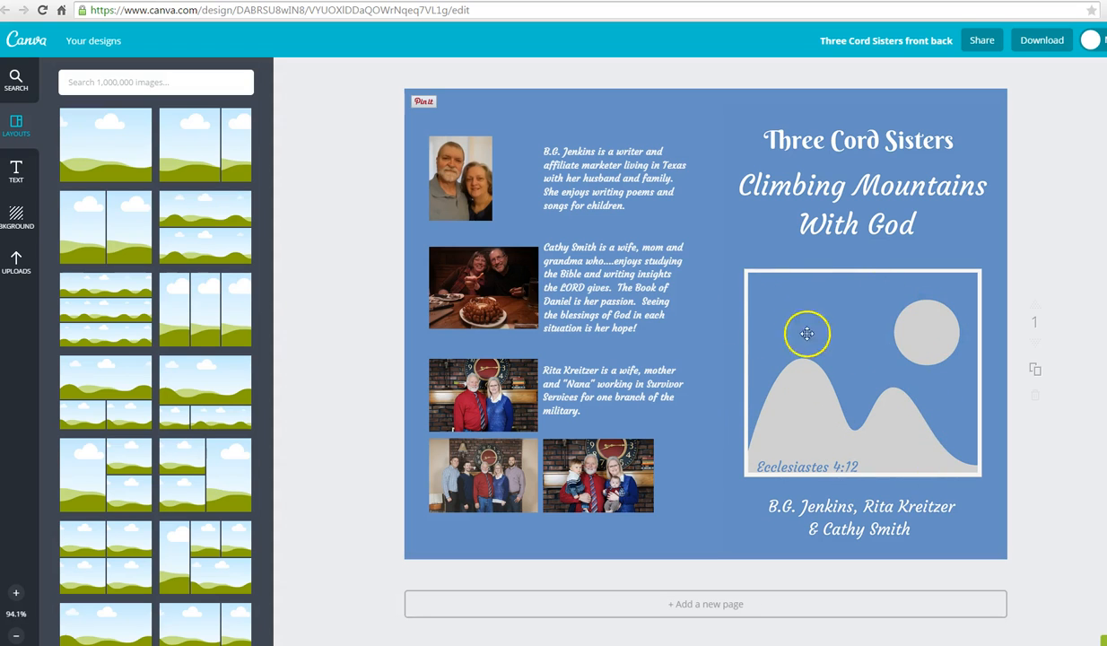
left_click(745, 270)
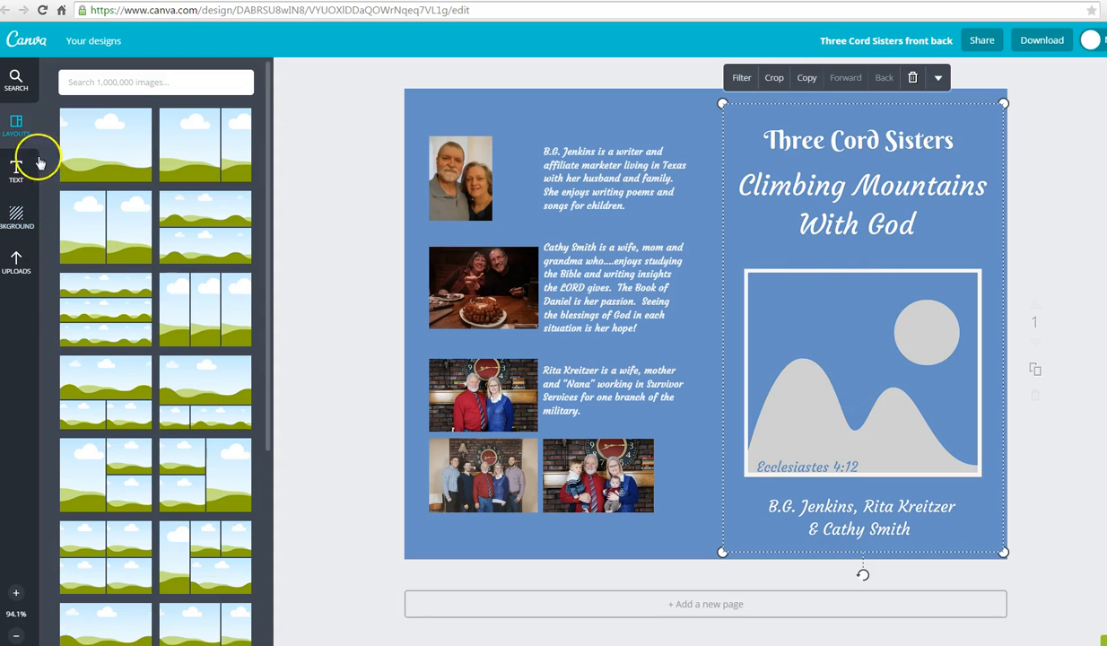
left_click(15, 274)
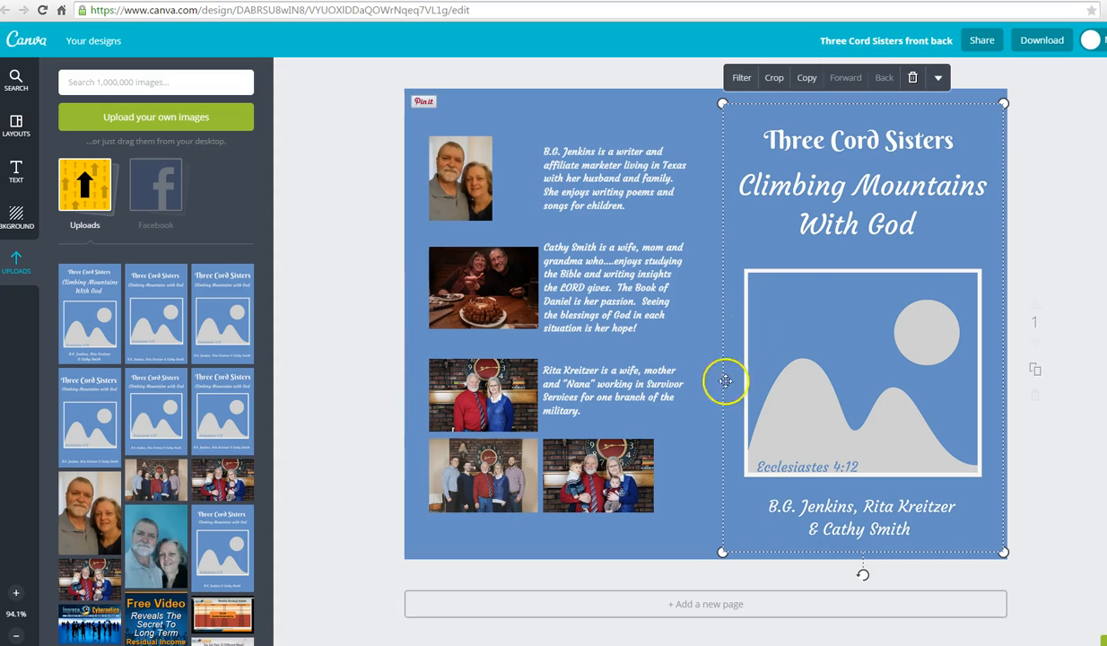
left_click(704, 294)
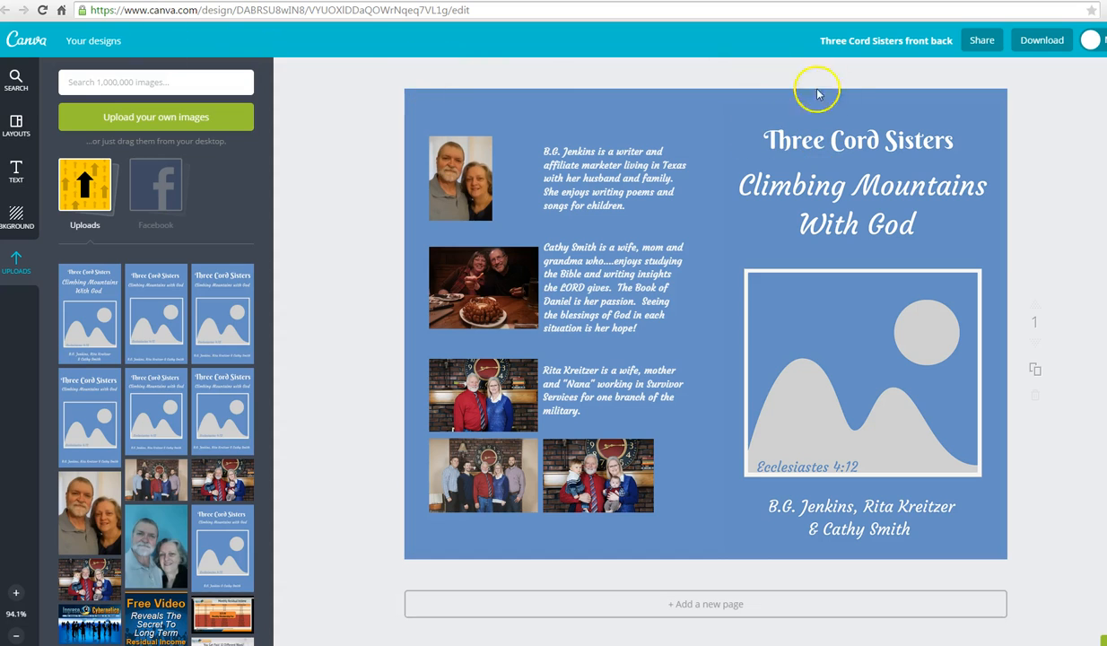
left_click(83, 43)
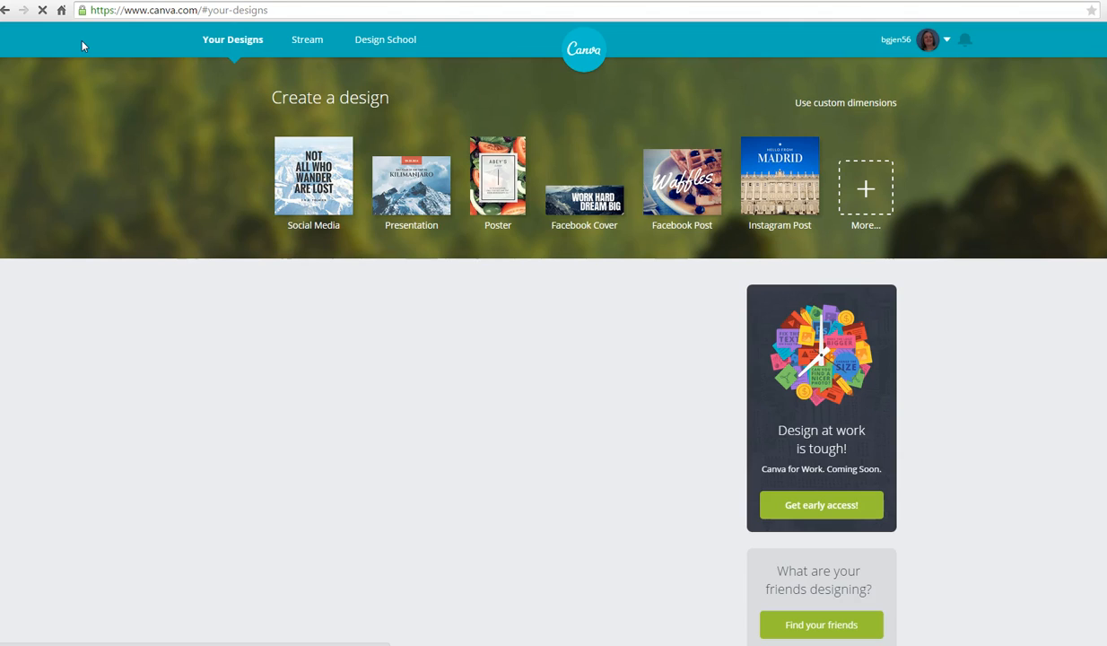
left_click(333, 354)
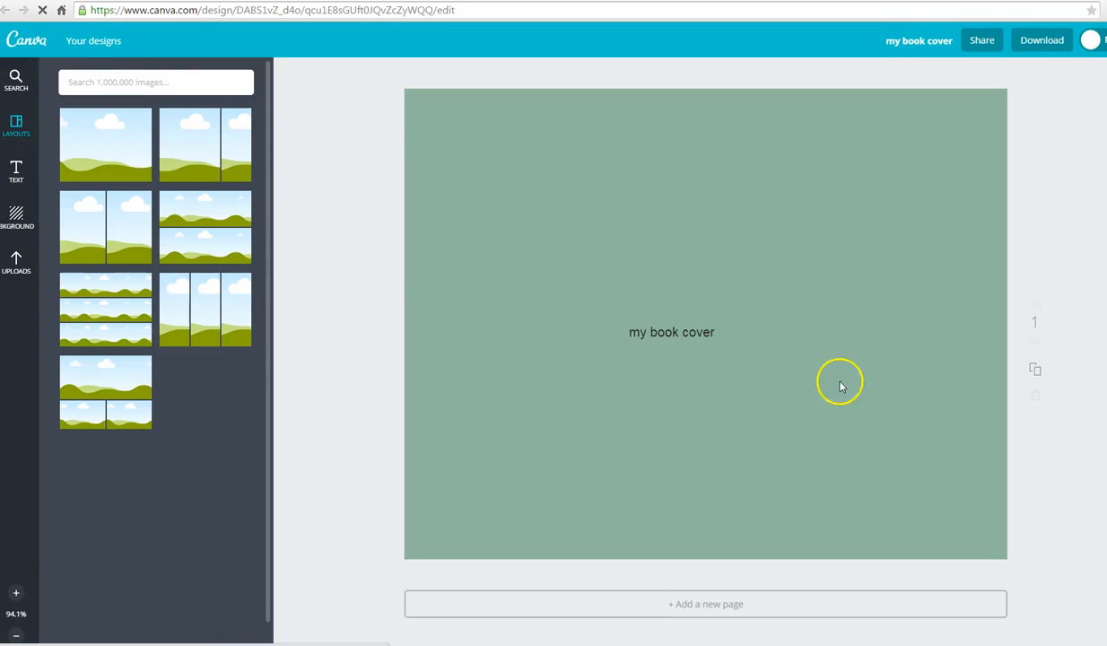
Clear all the words from the "my book cover" text box on the page
left_click(674, 337)
left_click(724, 338)
key("BackSpace")
key("BackSpace")
key("BackSpace")
key("BackSpace")
key("BackSpace")
key("BackSpace")
key("BackSpace")
key("BackSpace")
key("BackSpace")
key("BackSpace")
key("BackSpace")
key("BackSpace")
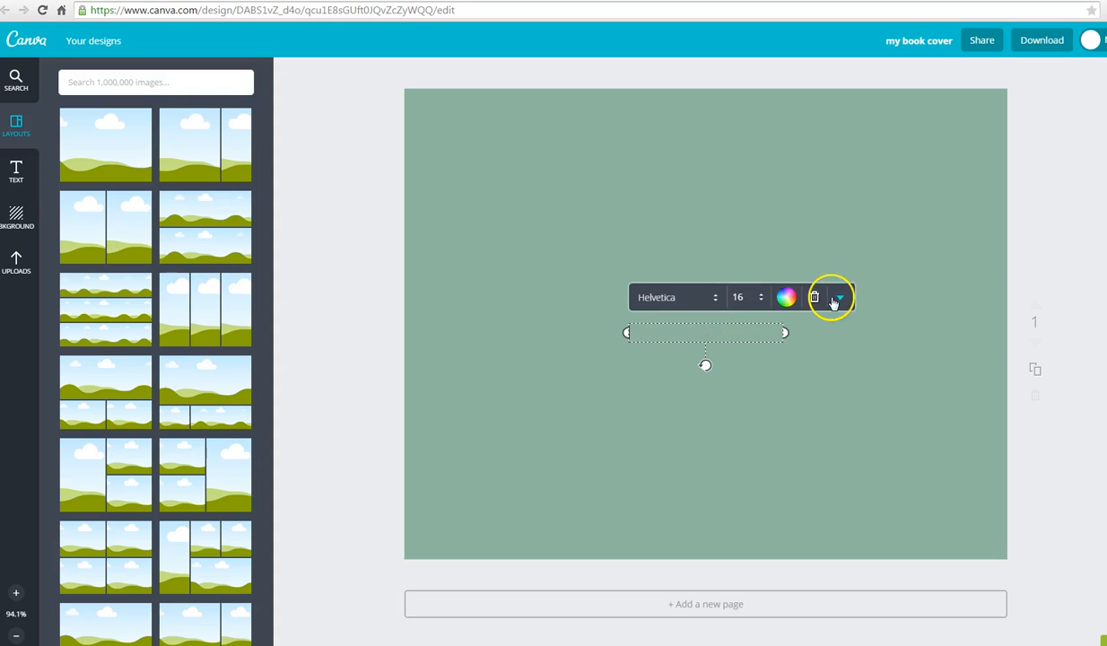
Place the uploaded black-and-white baby photo with the dotted frame on the left half of the page
left_click(15, 262)
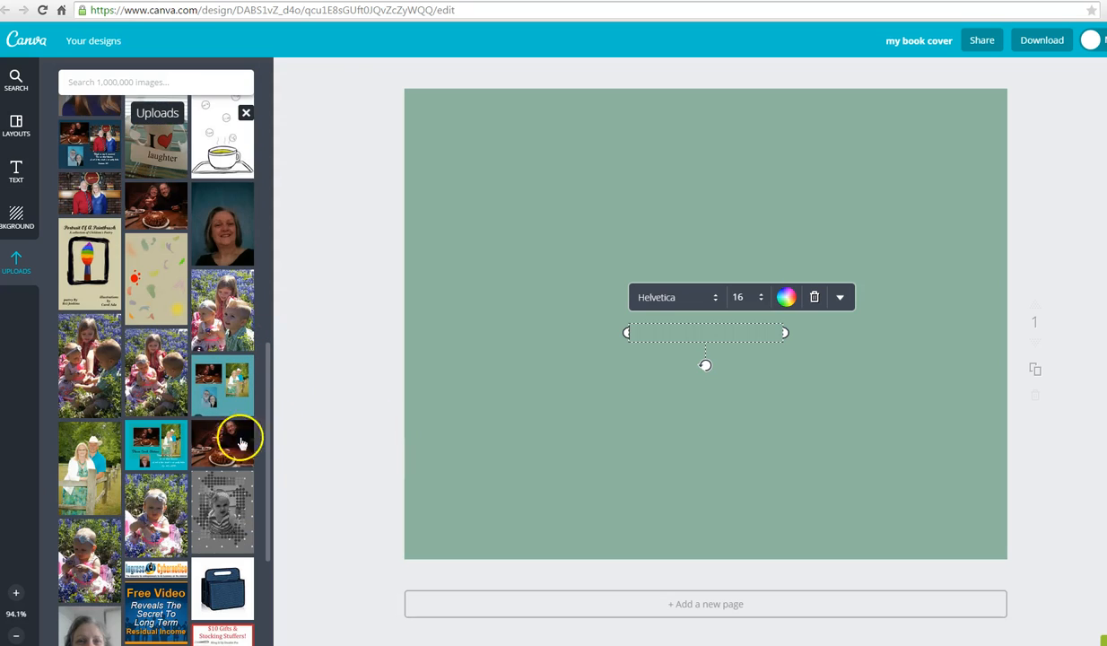
left_click_drag(213, 505, 525, 269)
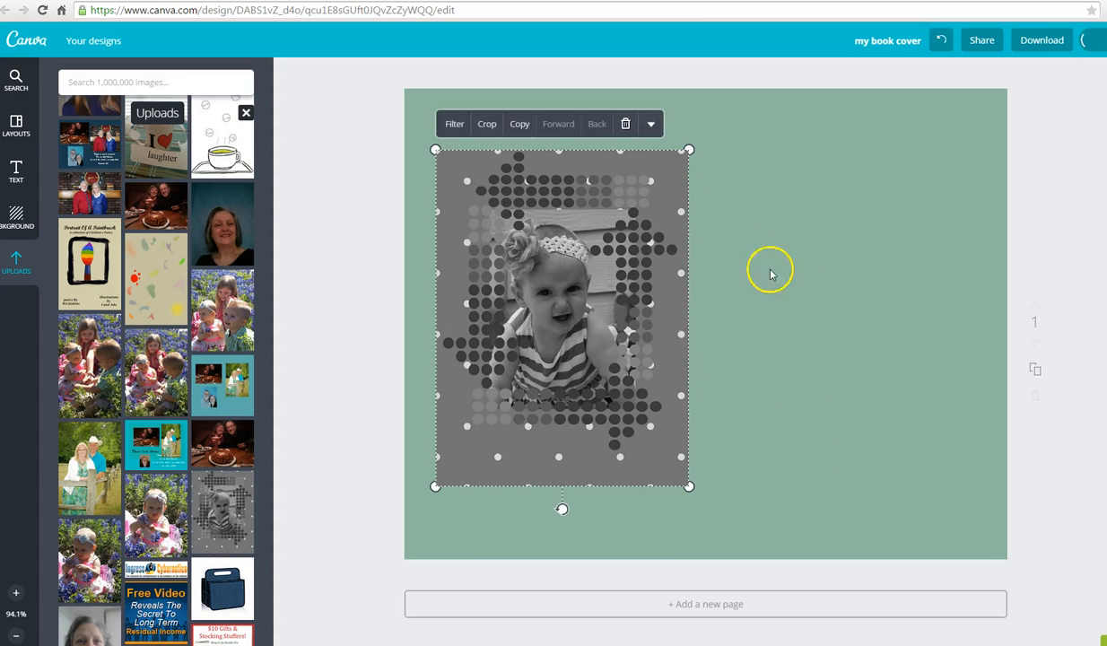
Move the black-and-white baby photo to the right half of the page and shrink it slightly
left_click_drag(610, 338, 879, 334)
left_click_drag(739, 149, 756, 173)
left_click_drag(929, 302, 915, 302)
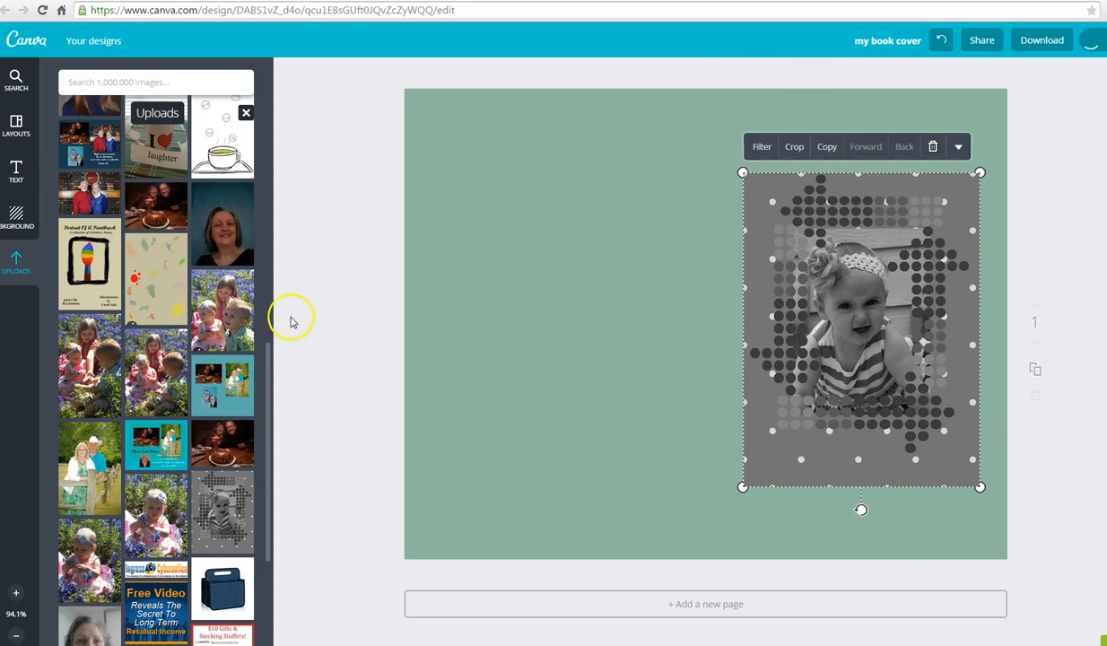
Add a body text box reading "My Love in Texas" and set its font size to 36
left_click(789, 146)
left_click(16, 170)
left_click(156, 178)
left_click(773, 329)
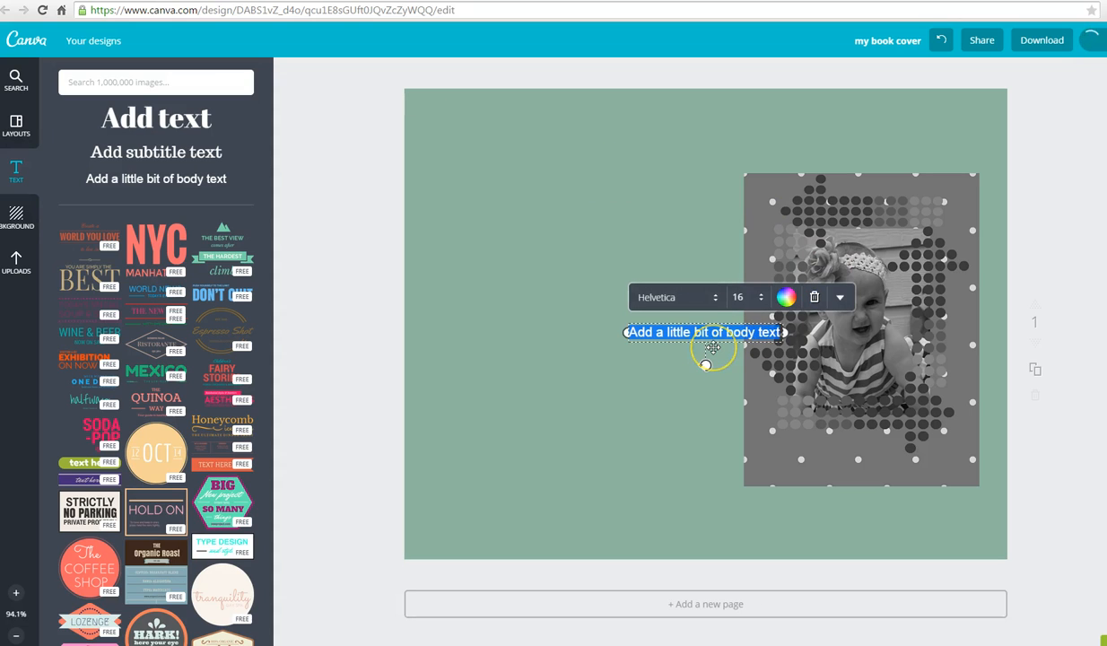
key("BackSpace")
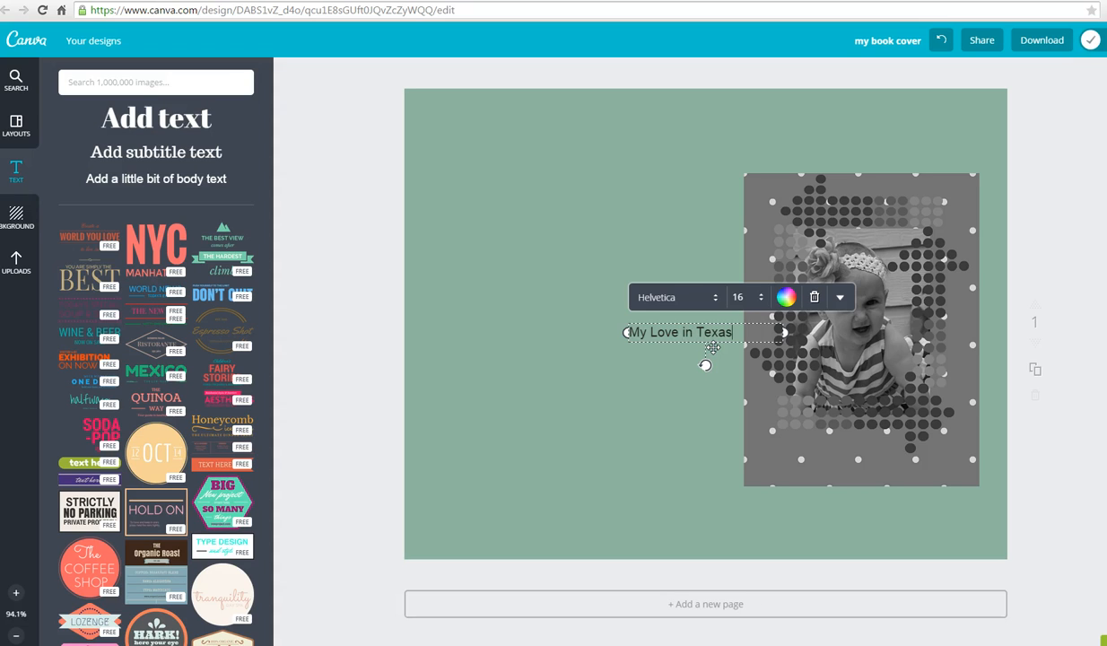
left_click(759, 302)
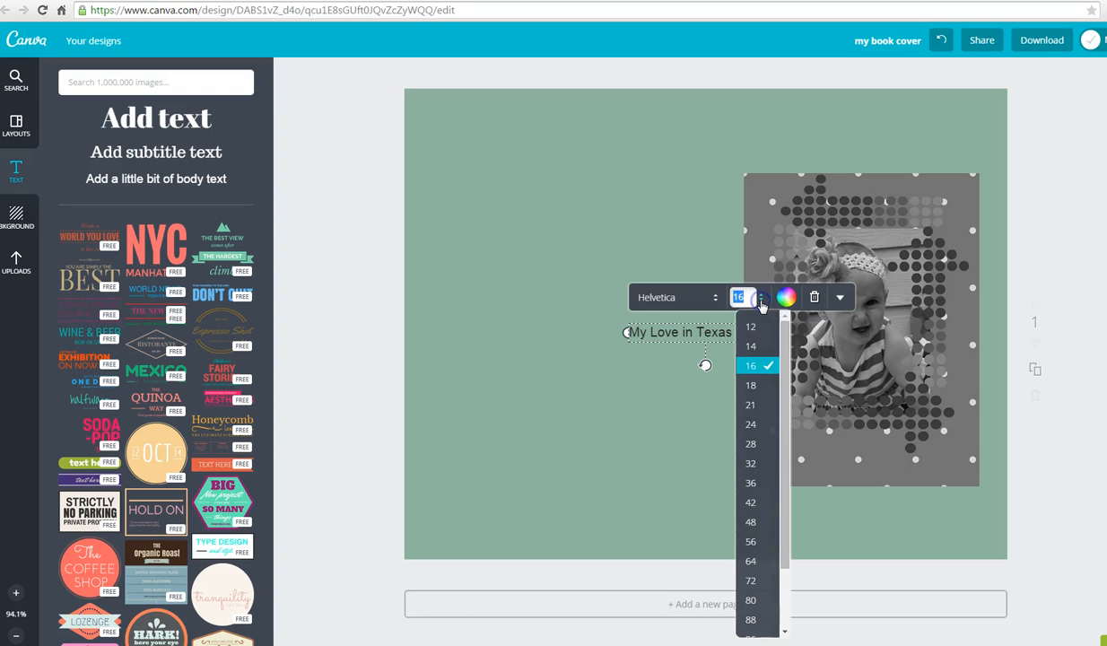
left_click(751, 485)
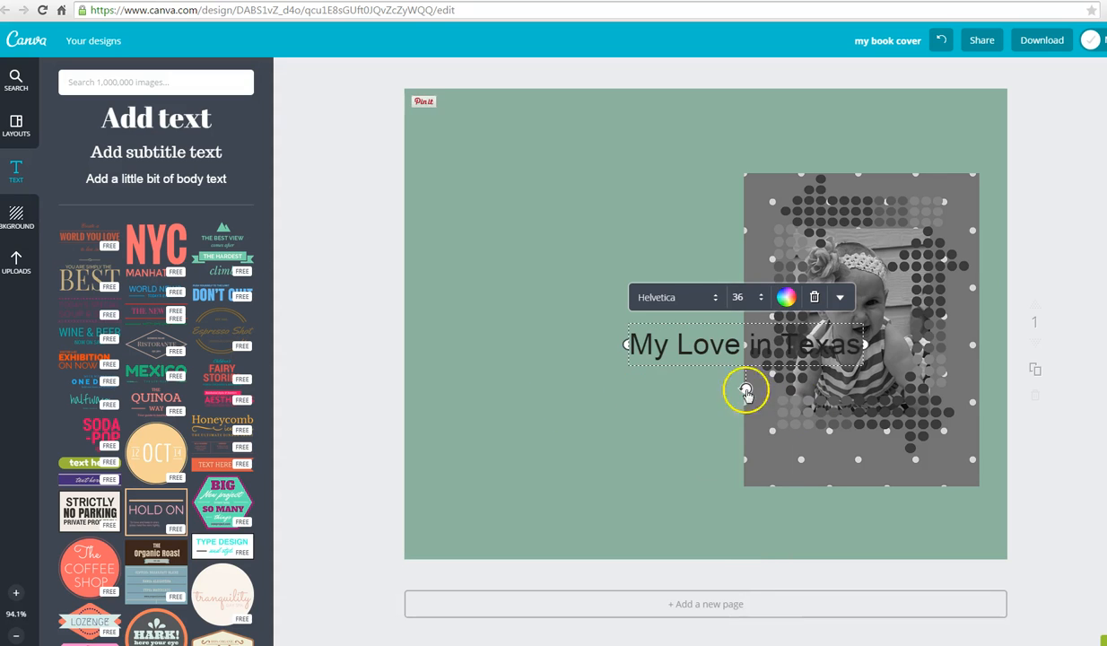
Center the "My Love in Texas" title above the baby photo and adjust the photo's position beneath it
left_click_drag(711, 336, 824, 128)
left_click(585, 595)
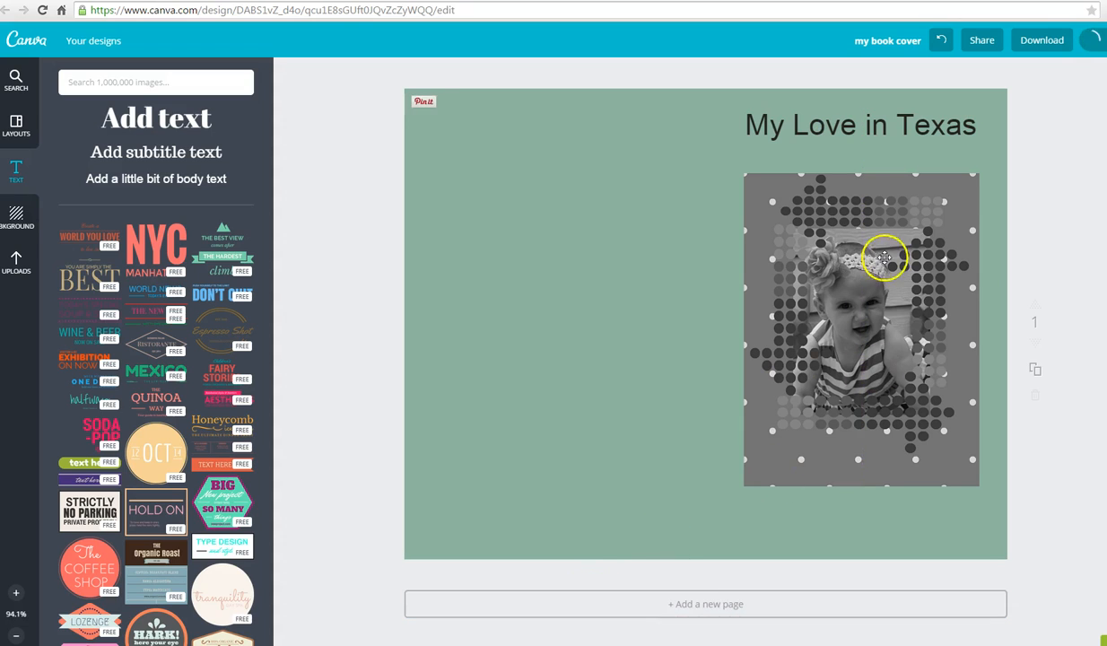
left_click_drag(851, 125, 855, 133)
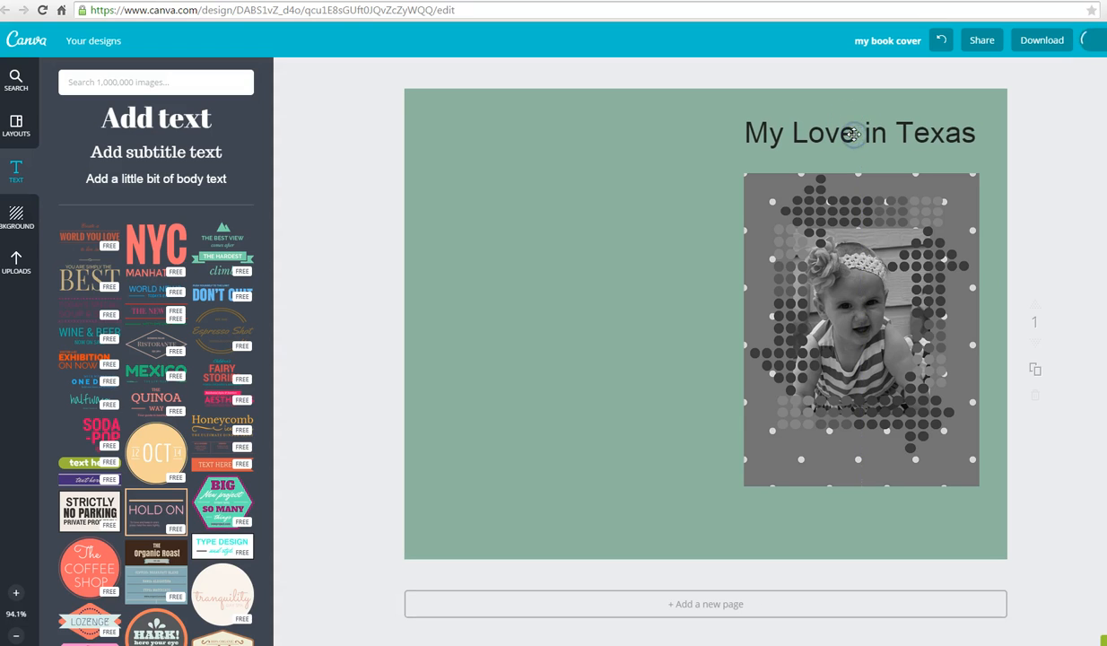
left_click_drag(876, 344, 875, 344)
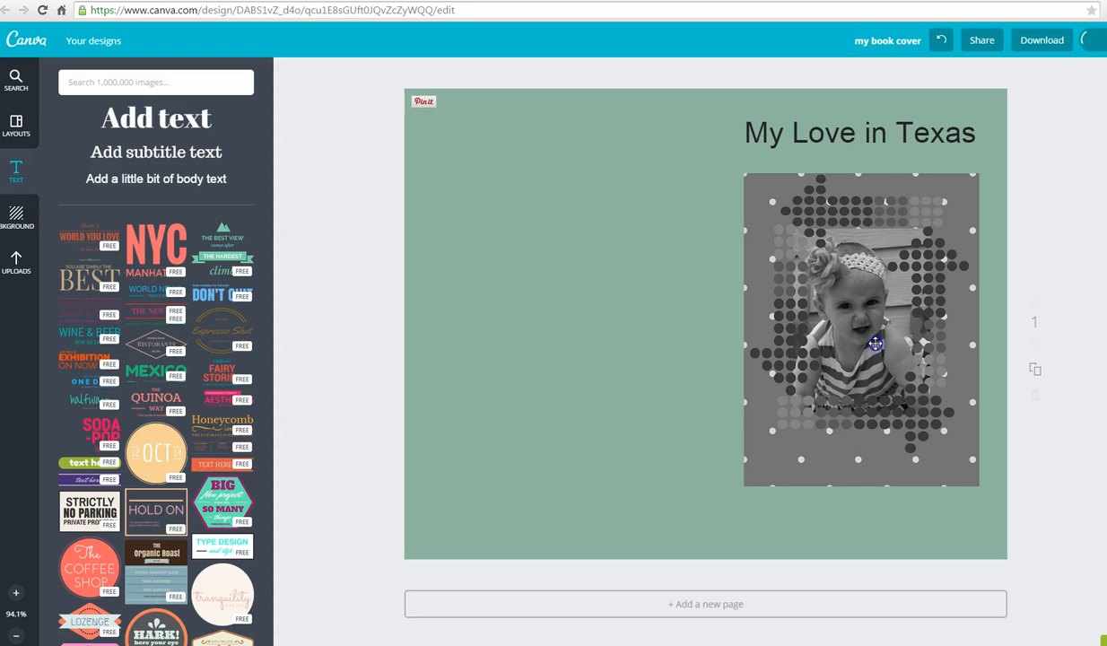
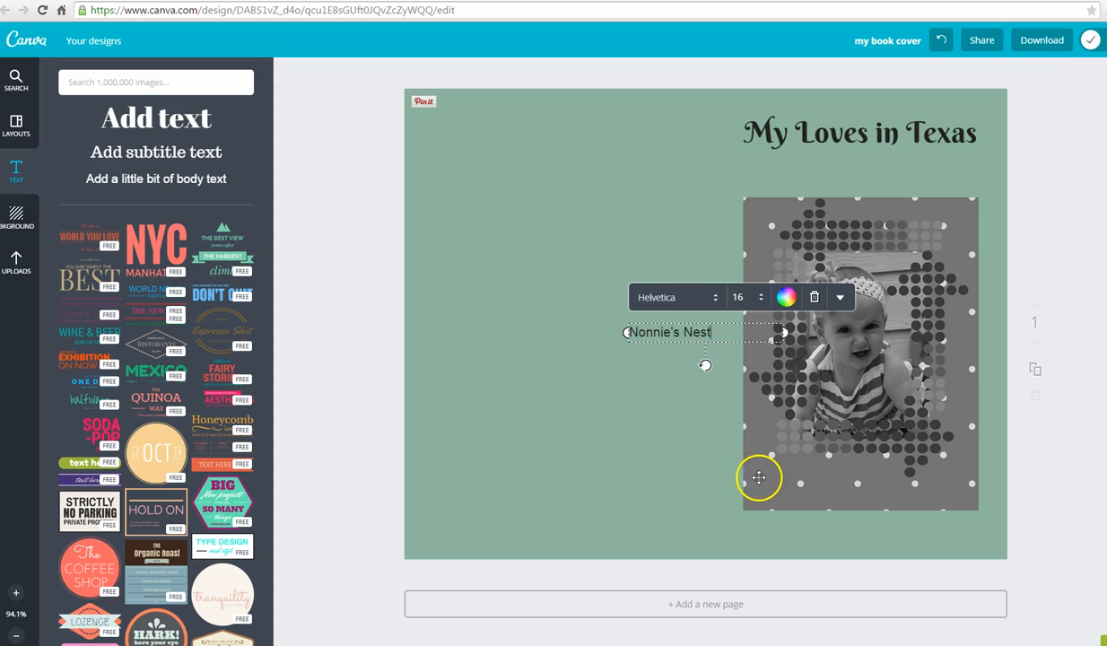
Set the "Nonnie's Nest" text to size 24 in a handwritten-style font and center it between the title and the baby photo
left_click(756, 306)
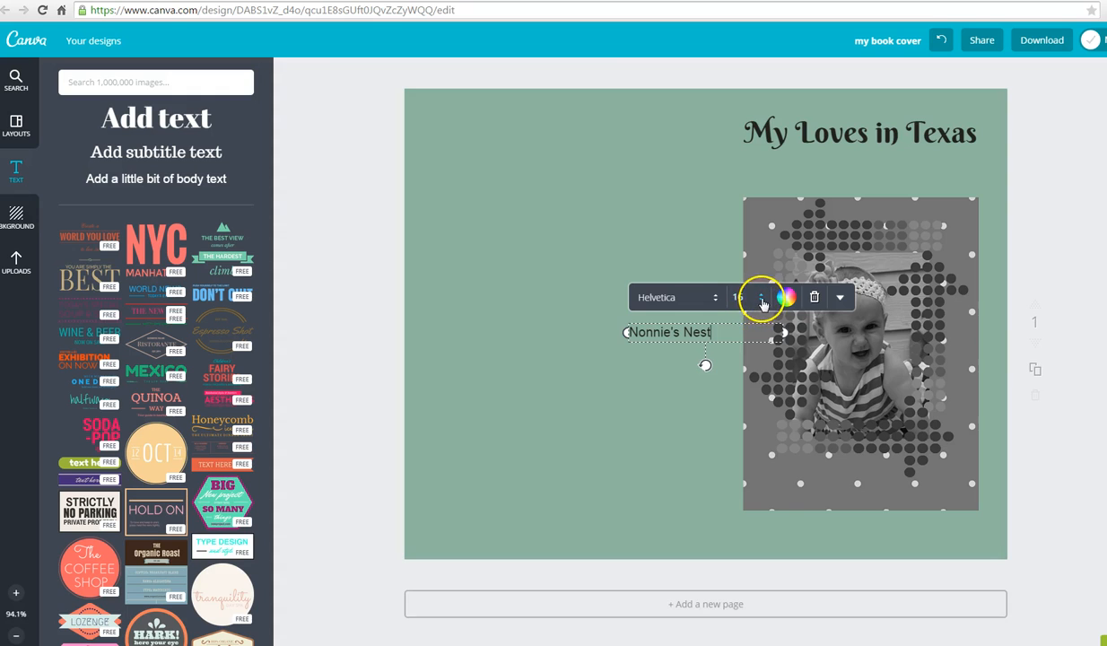
left_click(756, 296)
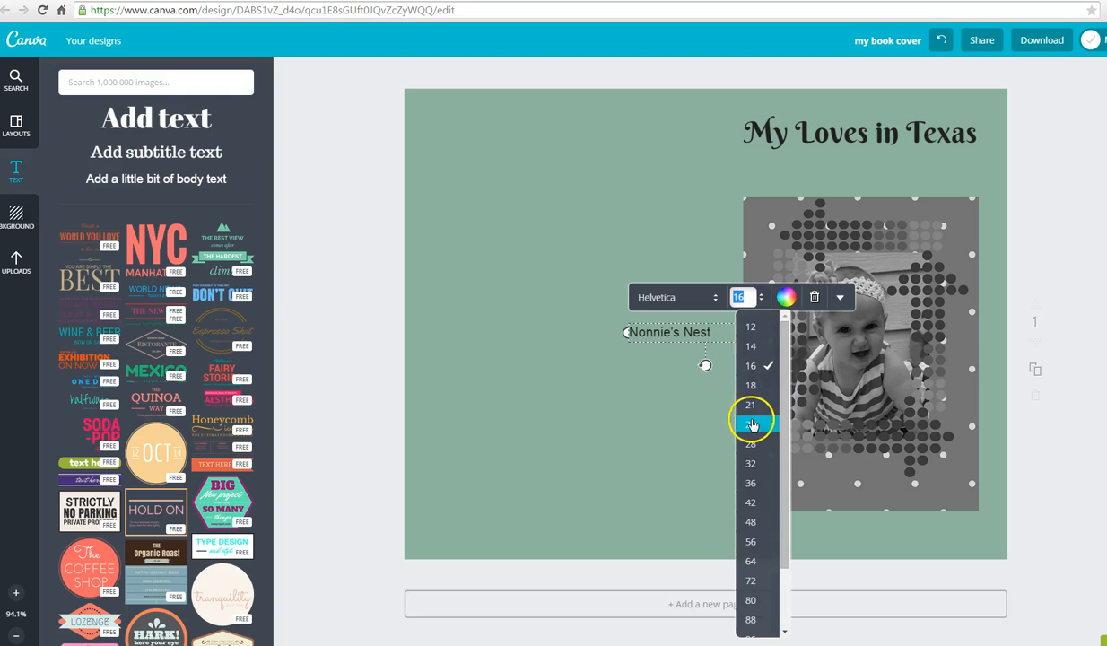
left_click(752, 425)
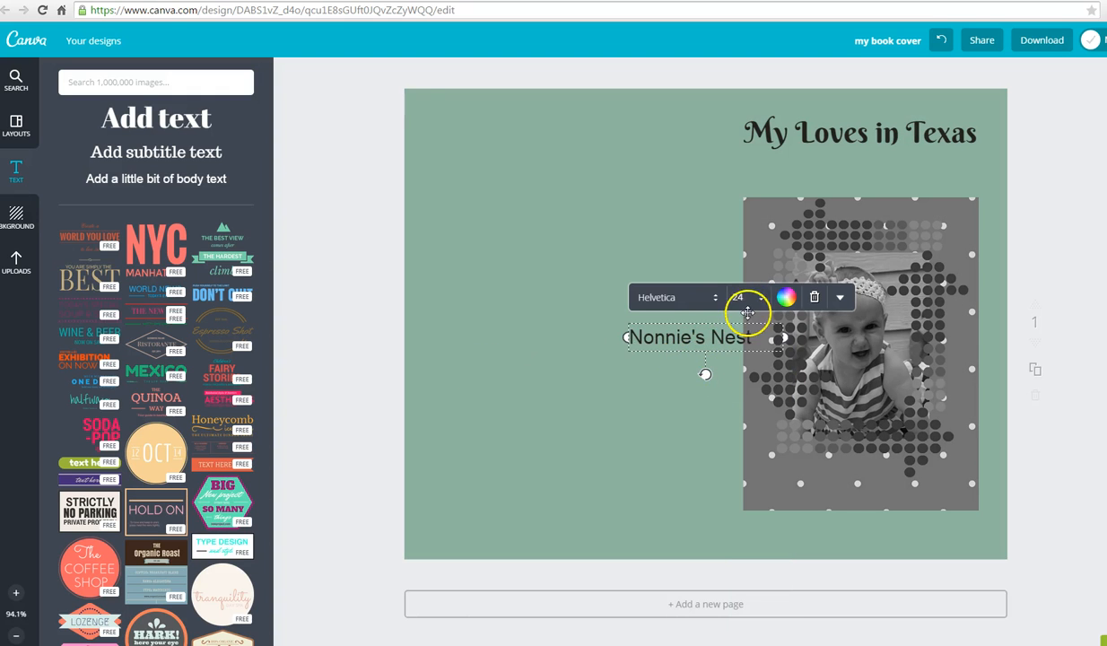
left_click(714, 300)
left_click(675, 404)
left_click_drag(687, 338, 862, 174)
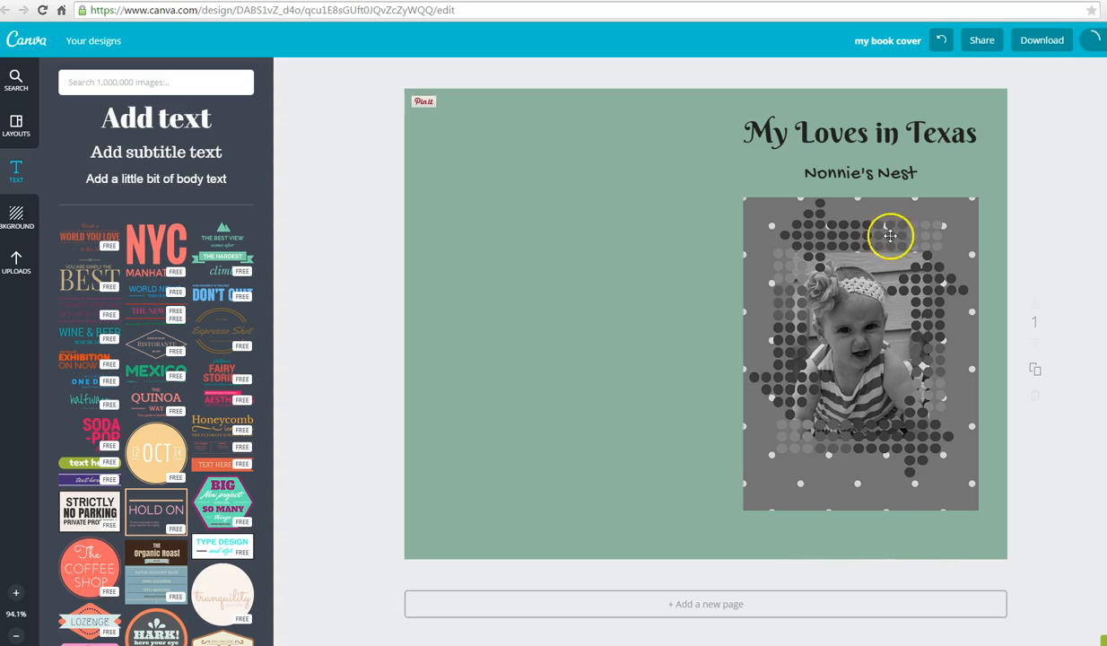
left_click(827, 541)
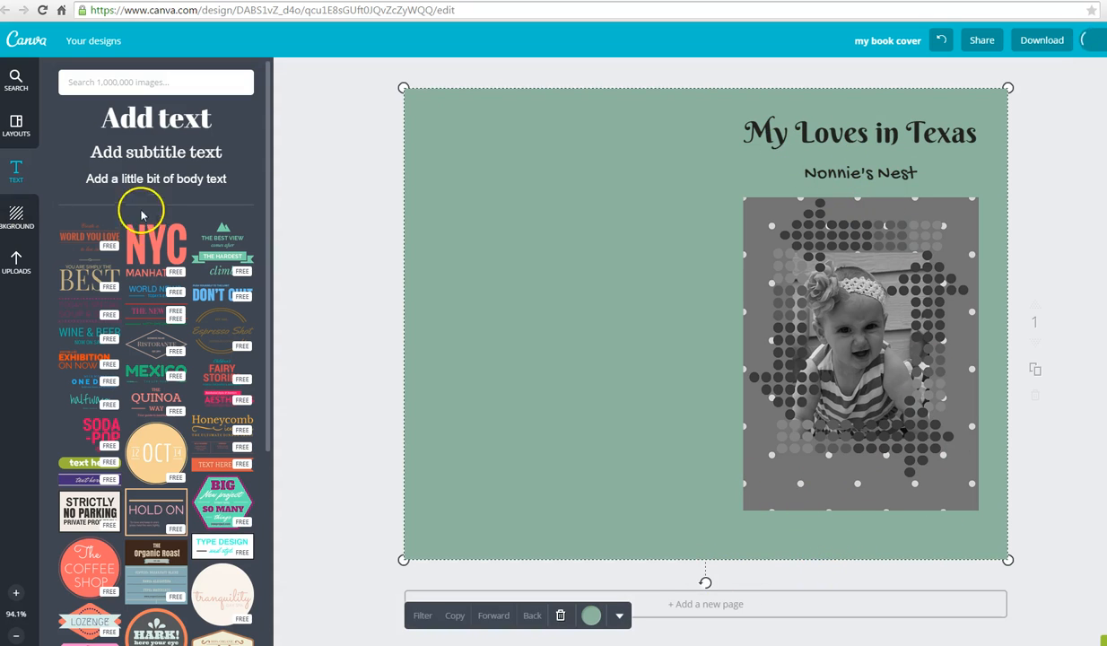
Add a body text author line reading "by Me" beneath the baby photo
left_click(150, 178)
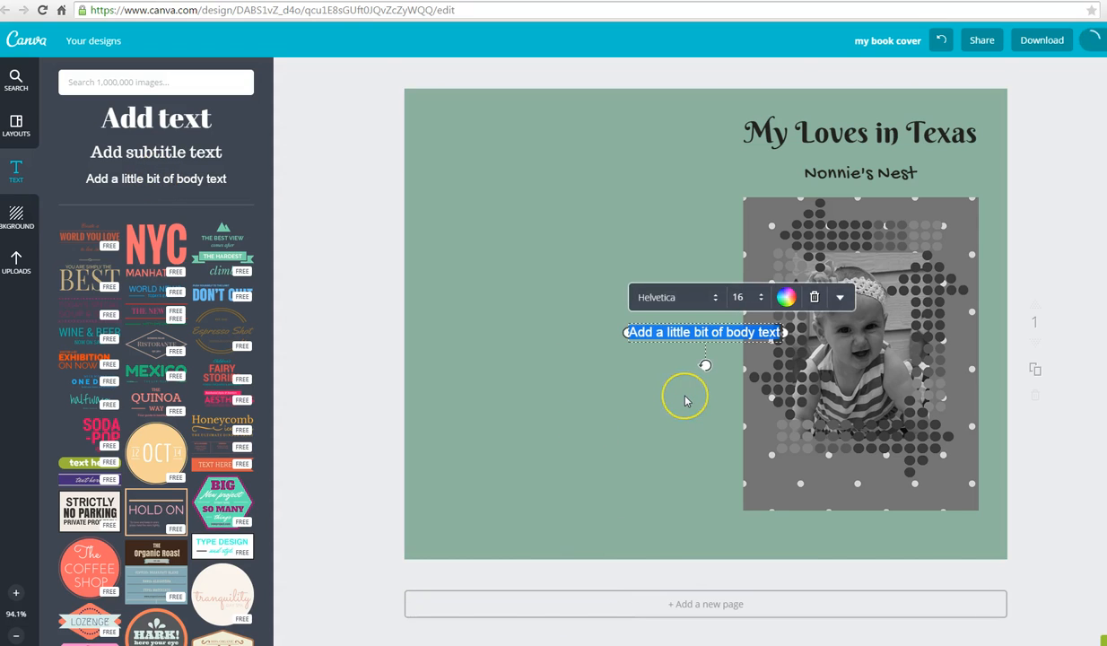
key("BackSpace")
type("by Me")
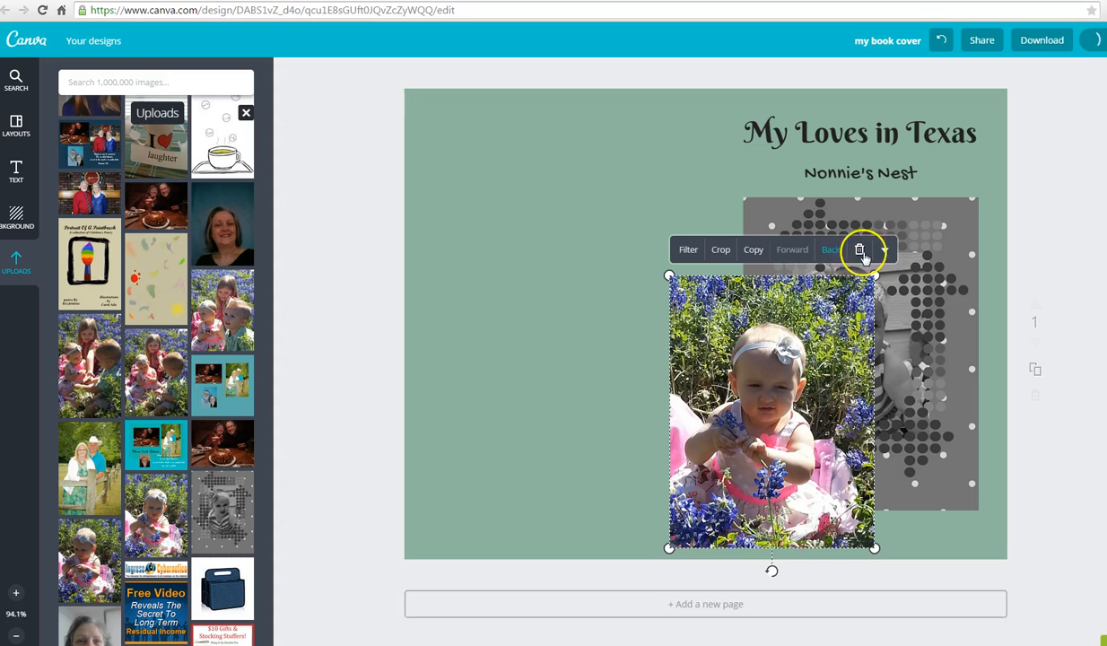
Delete the color photo of the baby in bluebonnets and place a small uploaded photo of the three children on the back cover's upper left
left_click(859, 252)
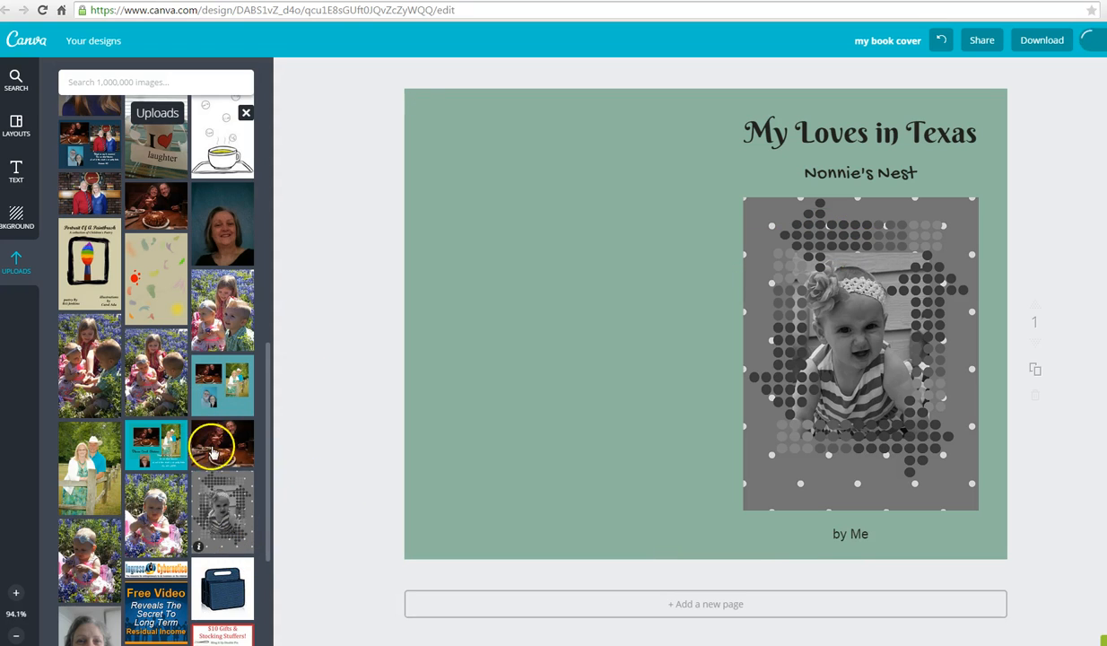
left_click(166, 395)
left_click(551, 218)
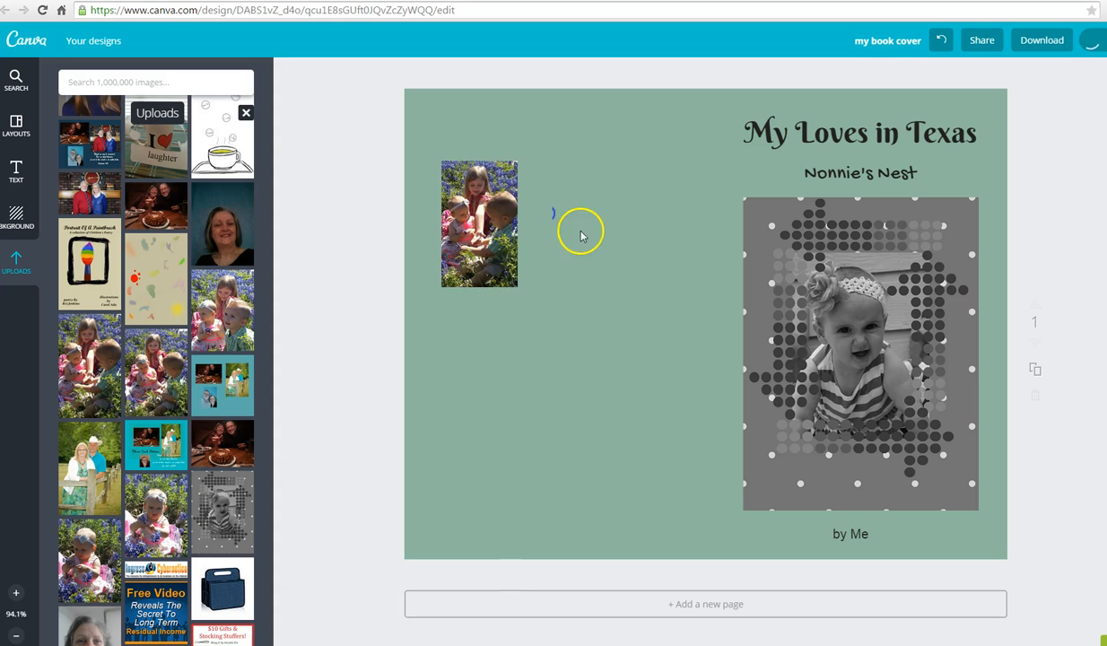
Add a body text box reading "Nonnie is a grandma who loves"
left_click(18, 170)
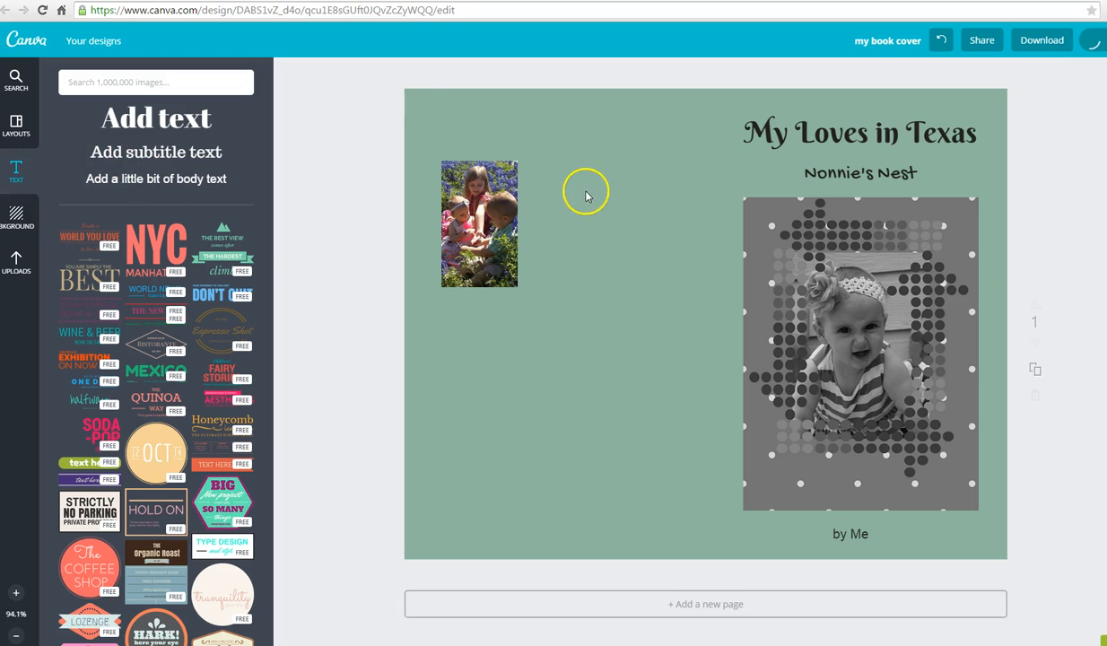
left_click(153, 177)
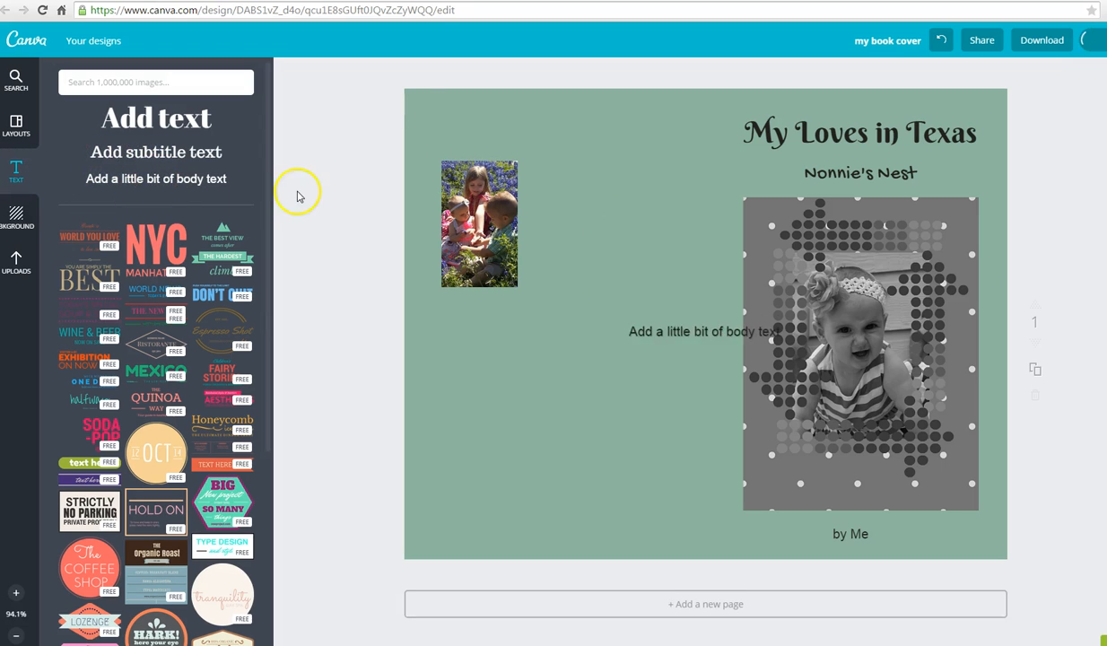
key("BackSpace")
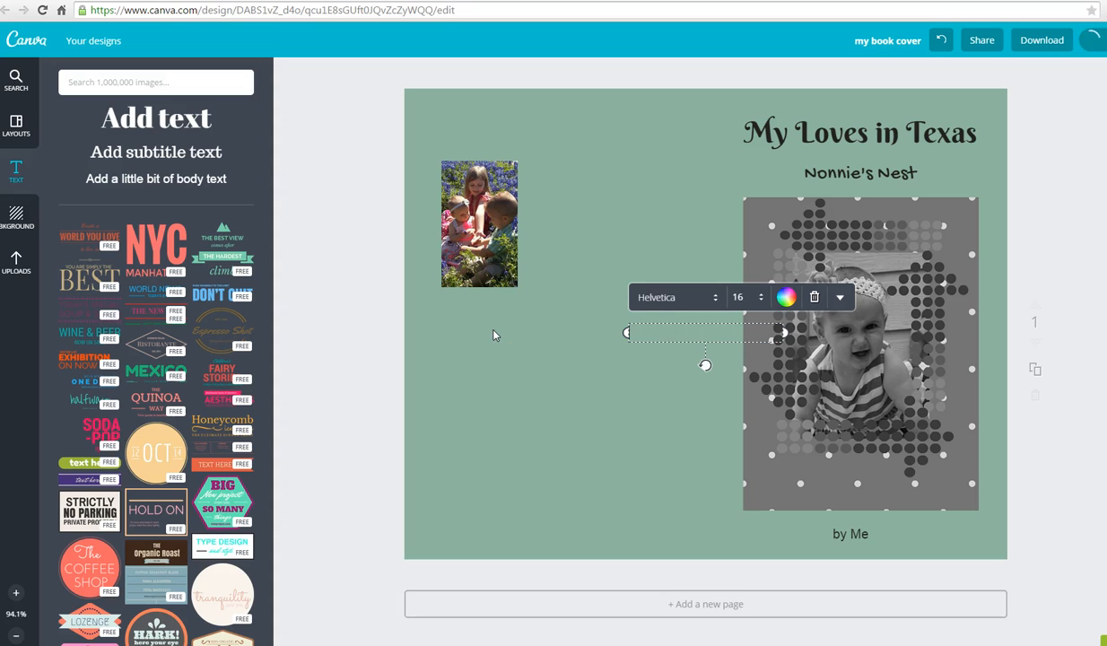
type("Noo")
key("BackSpace")
type("nnie is a")
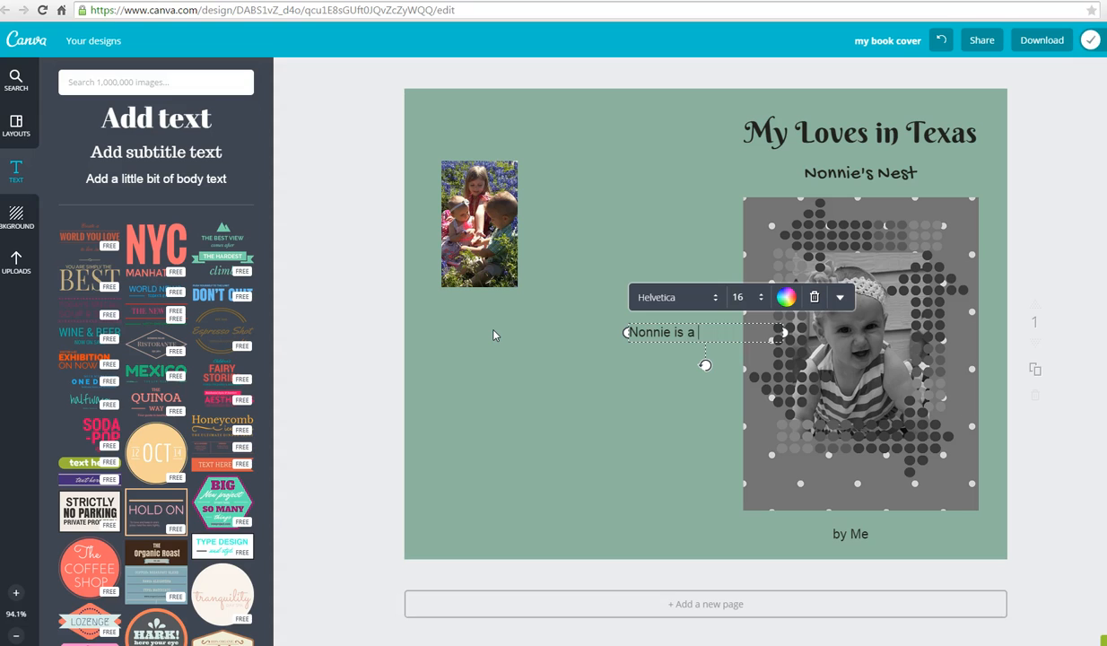
type(" grandma who loves")
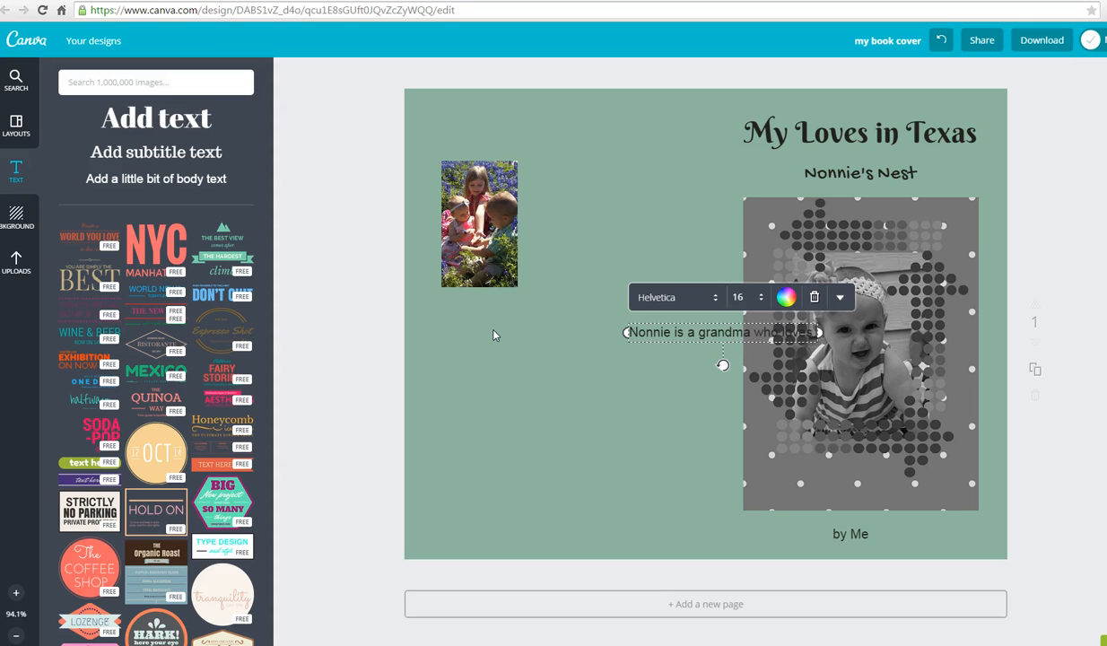
left_click(550, 415)
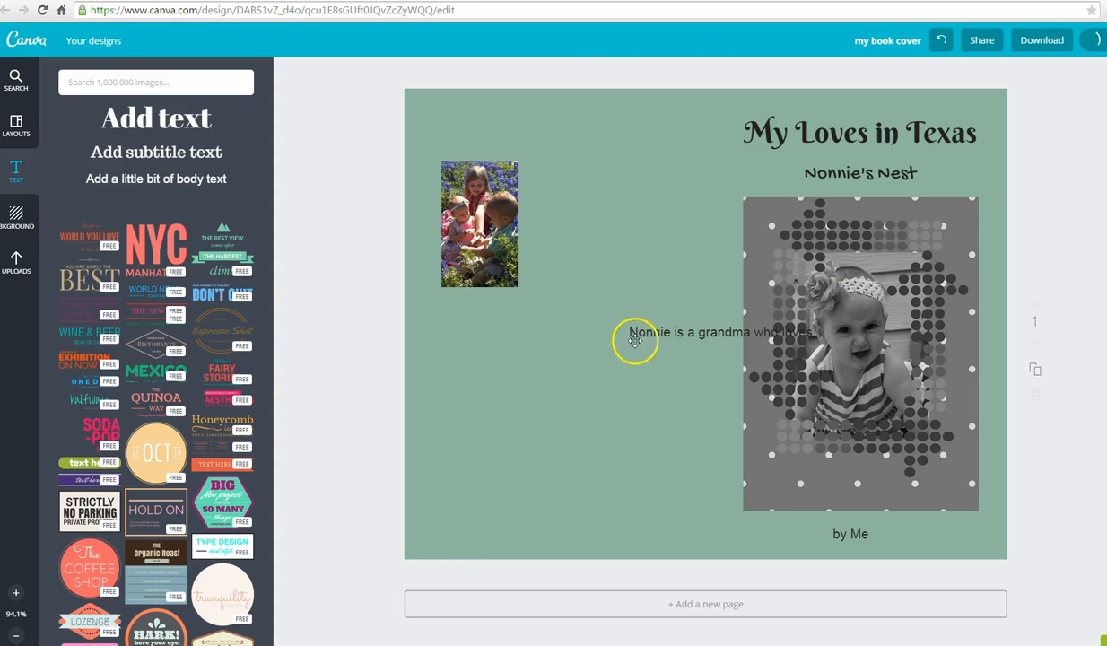
Move the grandma text beside the three children's photo and narrow its box so the text wraps onto two lines
left_click_drag(684, 336, 583, 179)
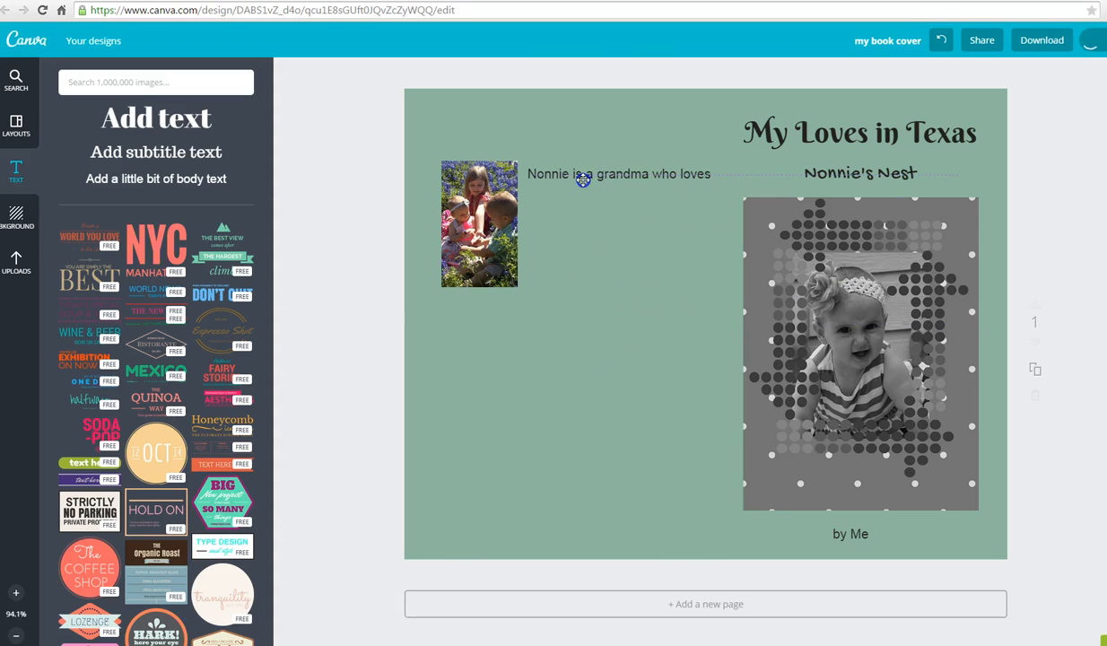
left_click(679, 176)
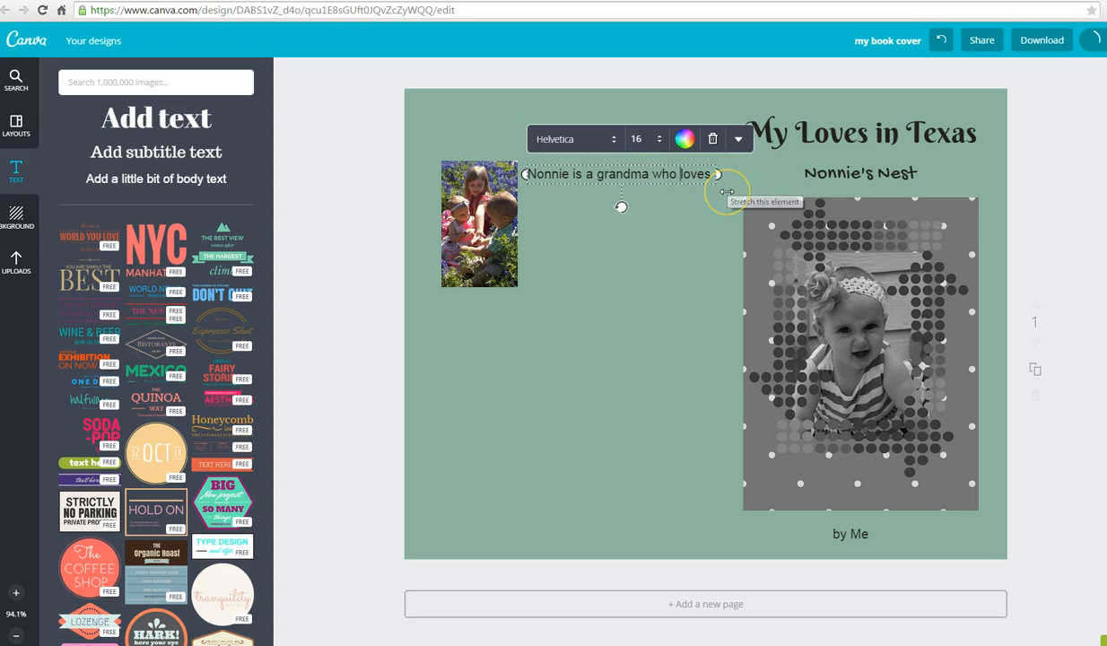
left_click_drag(718, 174, 681, 184)
left_click(566, 193)
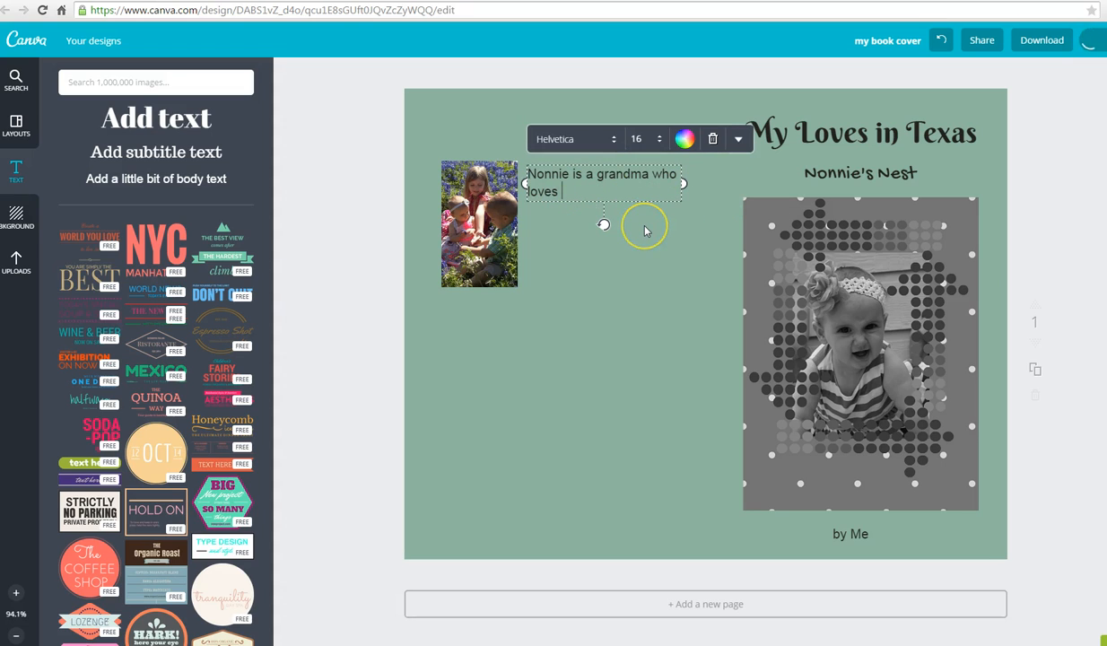
Complete the grandma text with "to write stories with and for her grandchildren" and lower it toward the middle of the children's photo
type("to write stories with and for h")
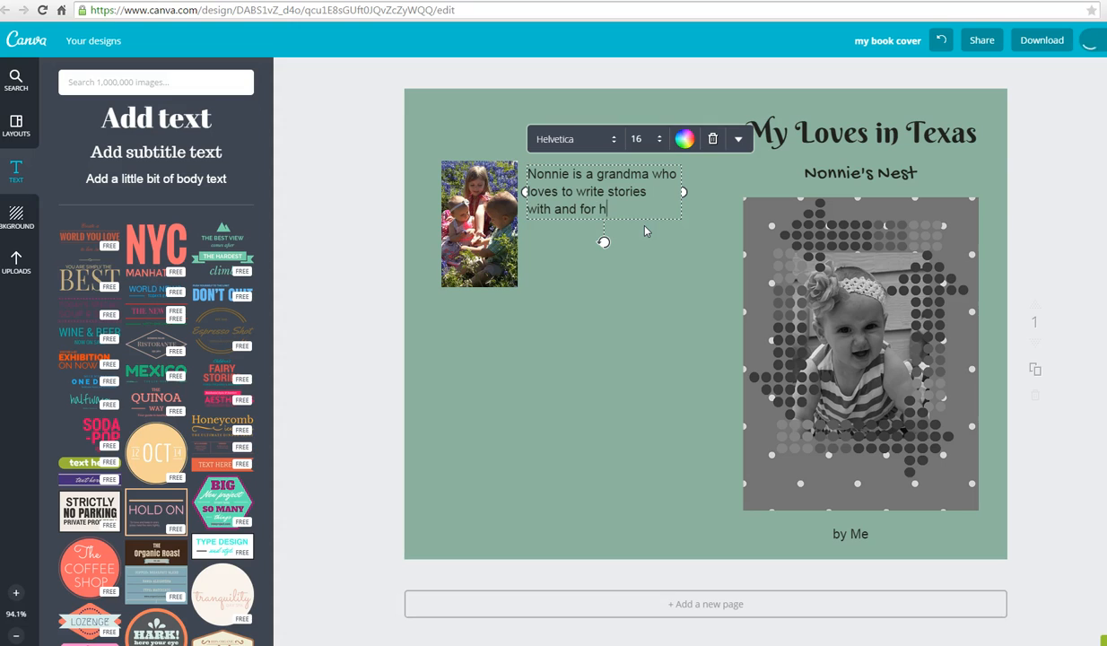
type("er grandchildren")
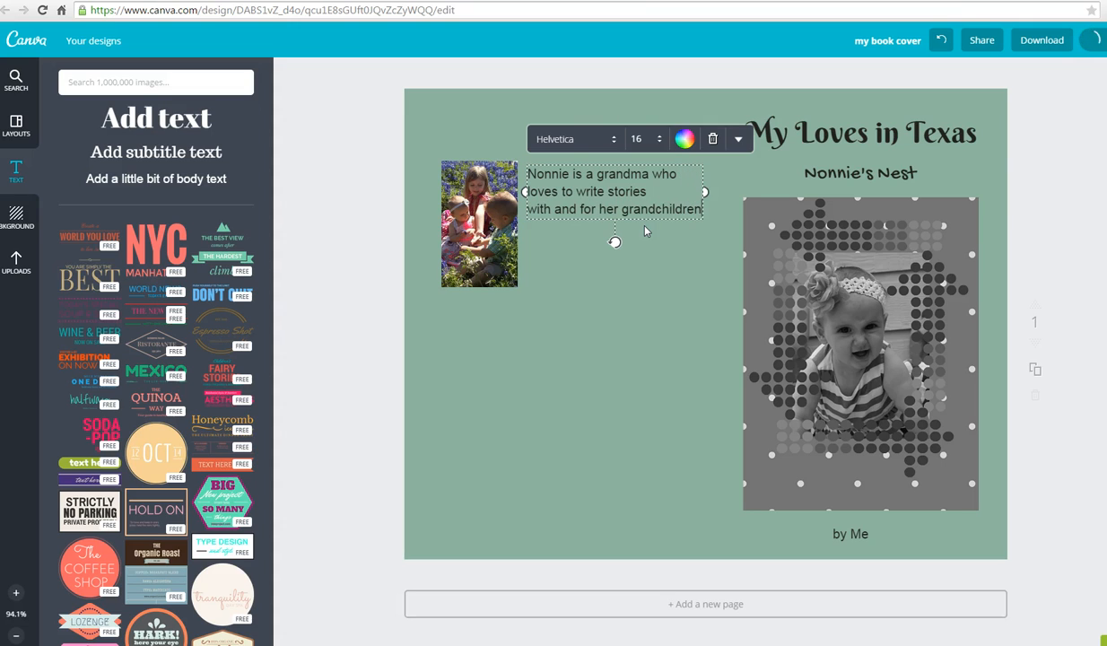
left_click(682, 316)
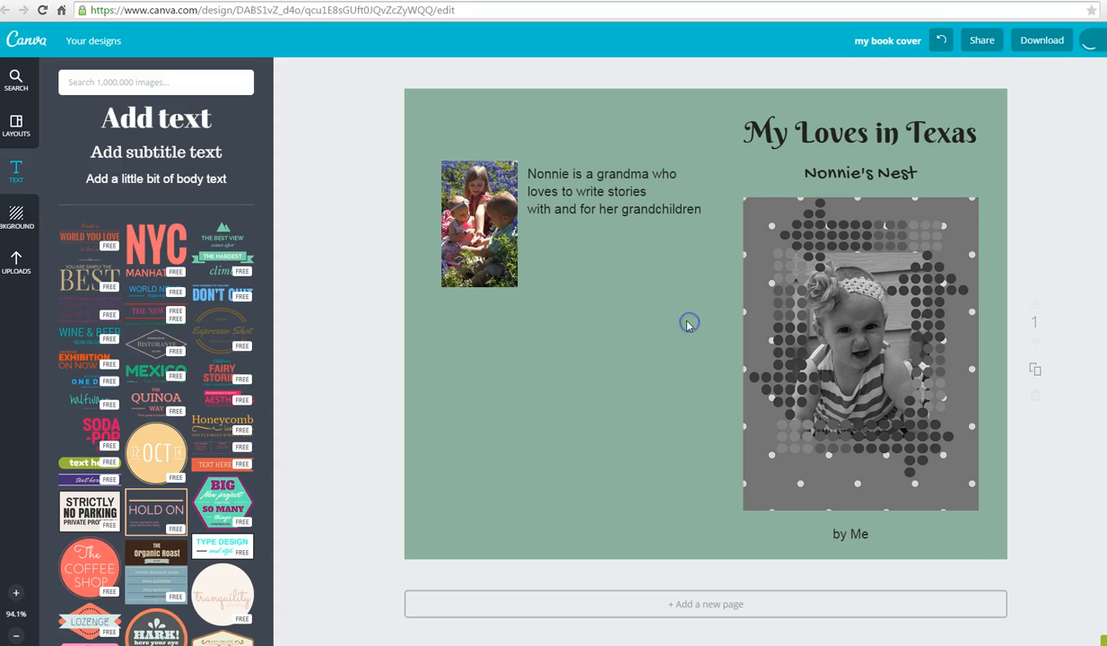
left_click_drag(605, 190, 602, 216)
left_click(591, 309)
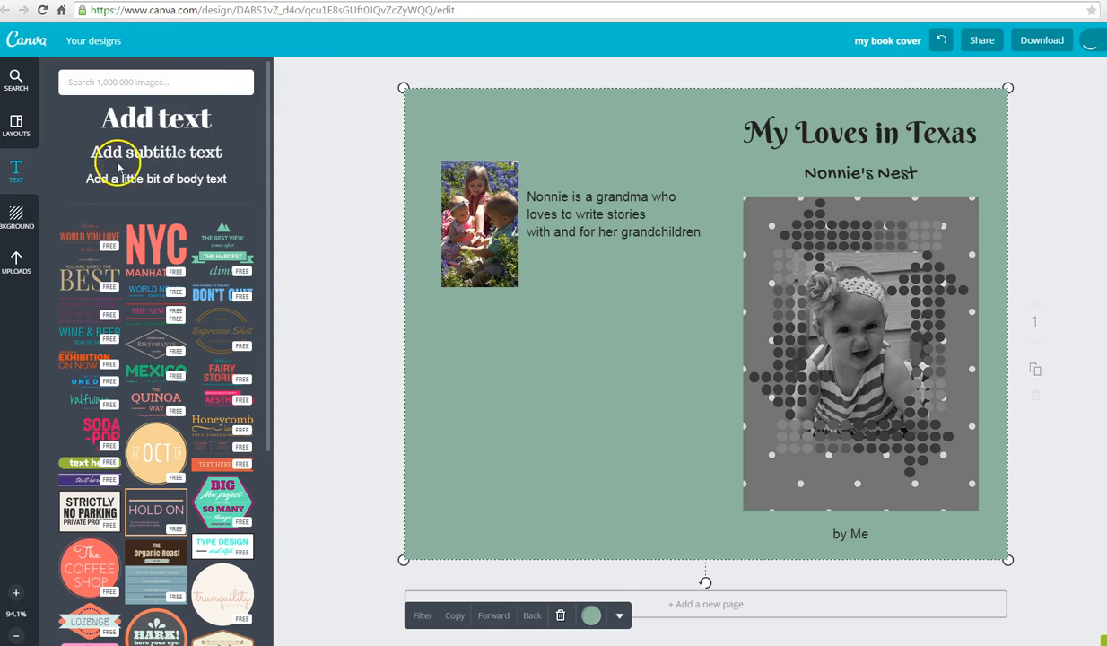
Search the element library for "brand:BAAAAP7rQ8M" and add the orange duck illustration to the cover
left_click(98, 82)
type("brand:EAAAAP7rQ8M")
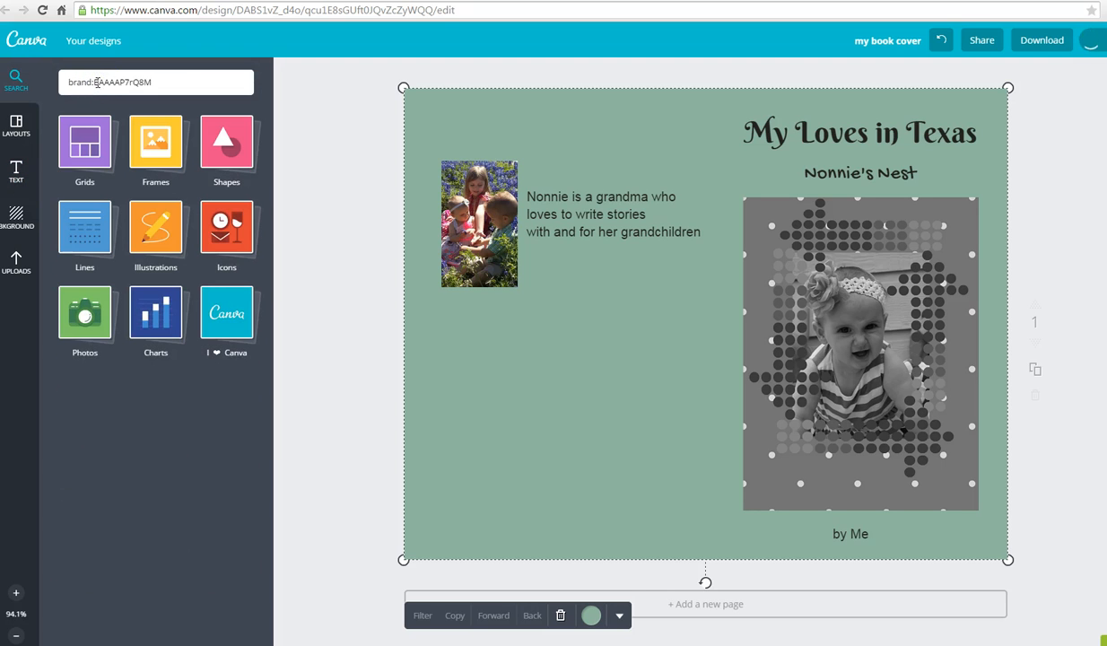
key("Return")
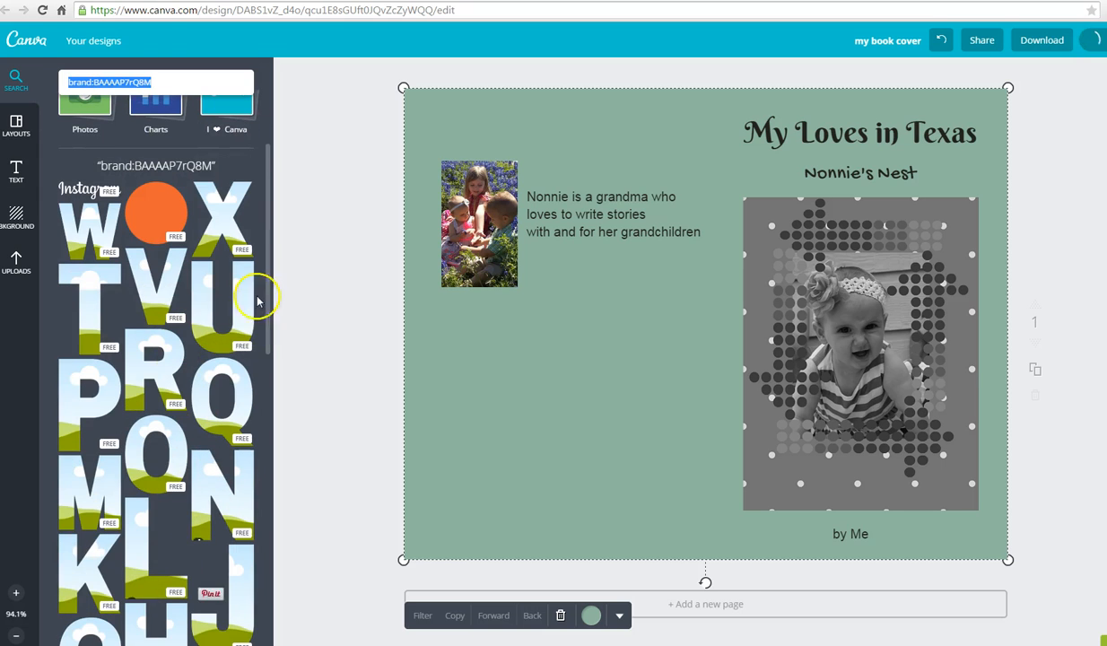
left_click_drag(266, 285, 269, 529)
scroll(170, 449, "down", 5)
scroll(175, 422, "down", 6)
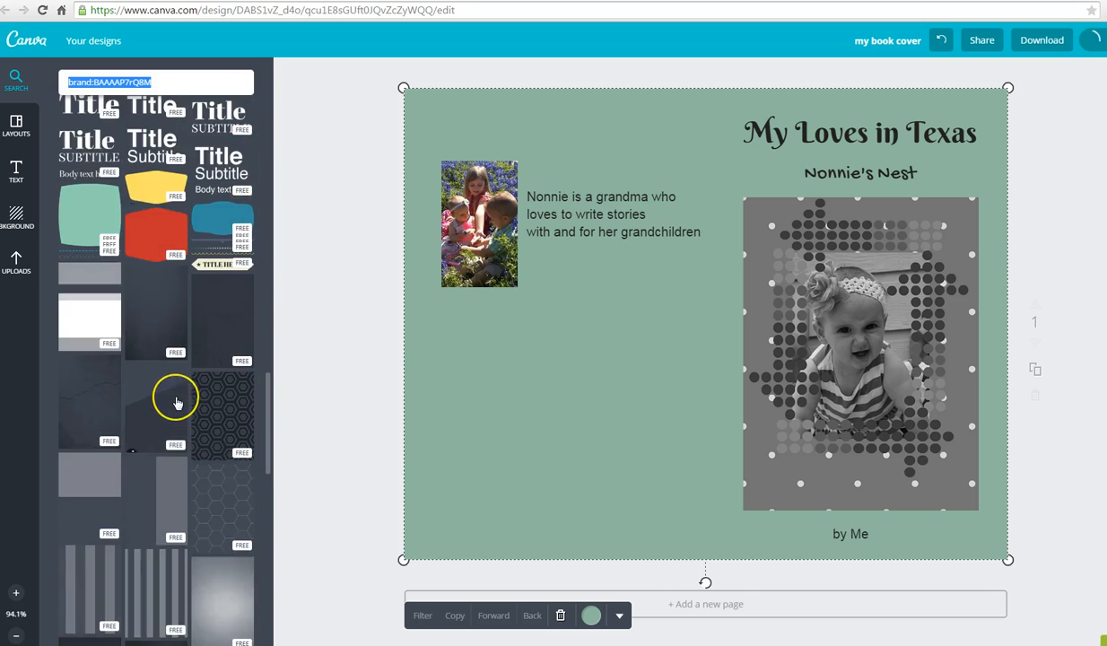
scroll(176, 402, "down", 15)
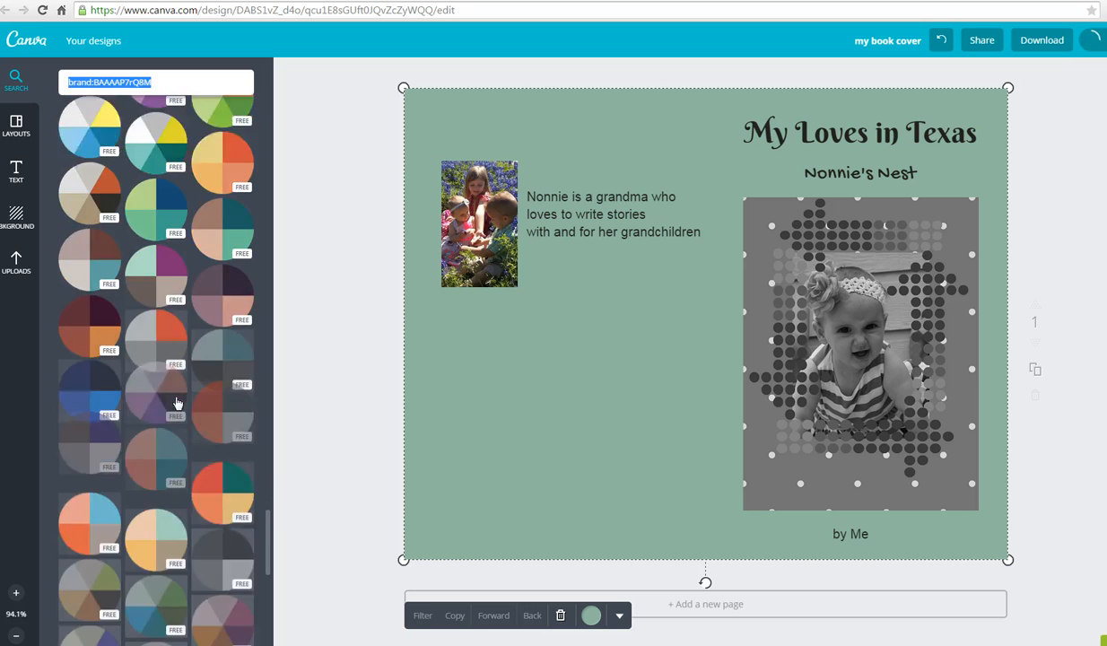
scroll(176, 403, "down", 8)
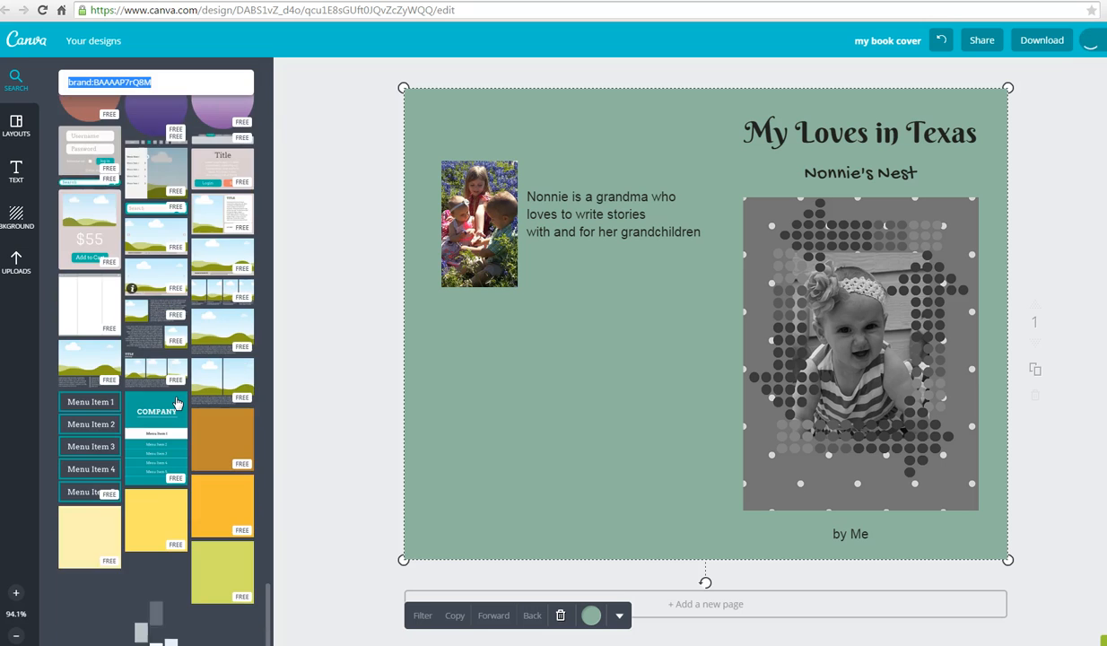
scroll(176, 403, "down", 5)
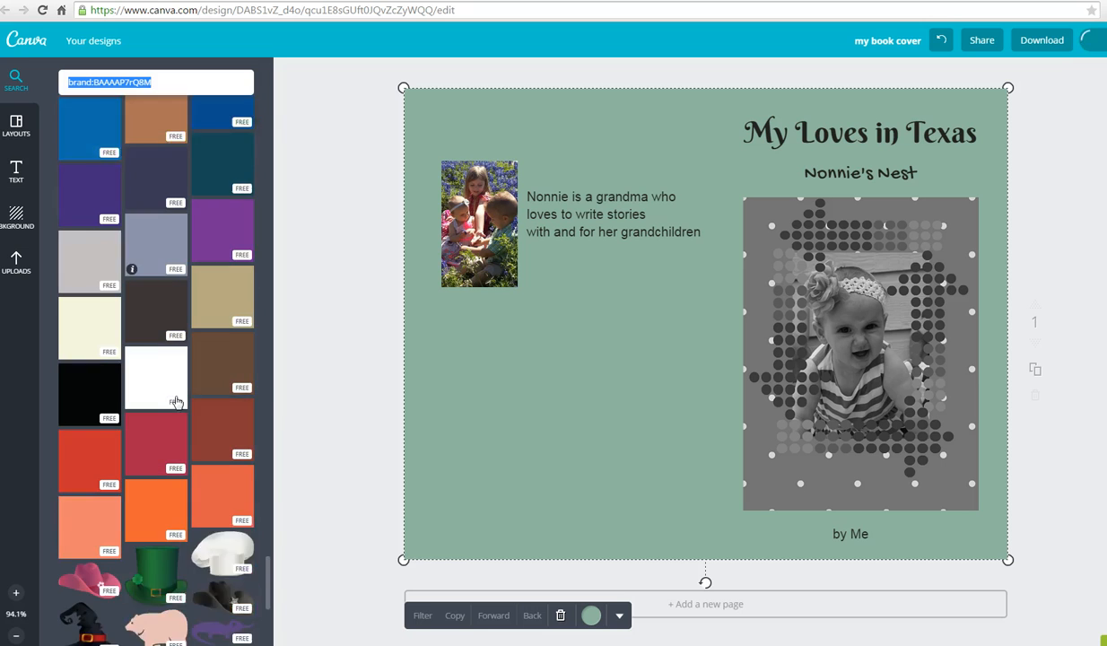
scroll(176, 402, "down", 8)
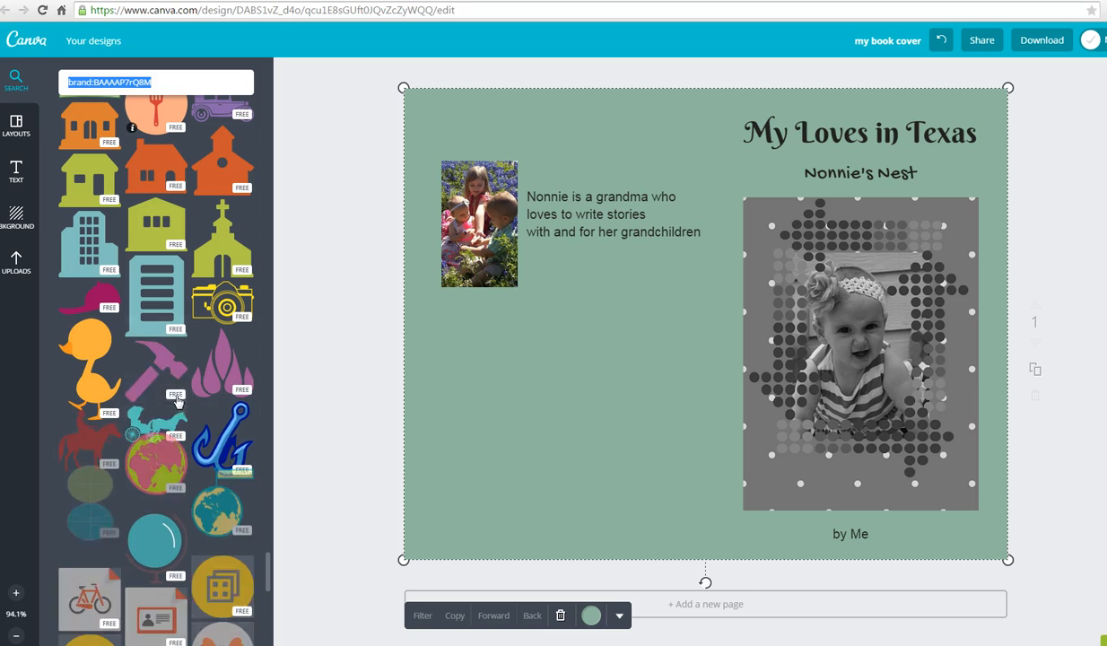
left_click(88, 368)
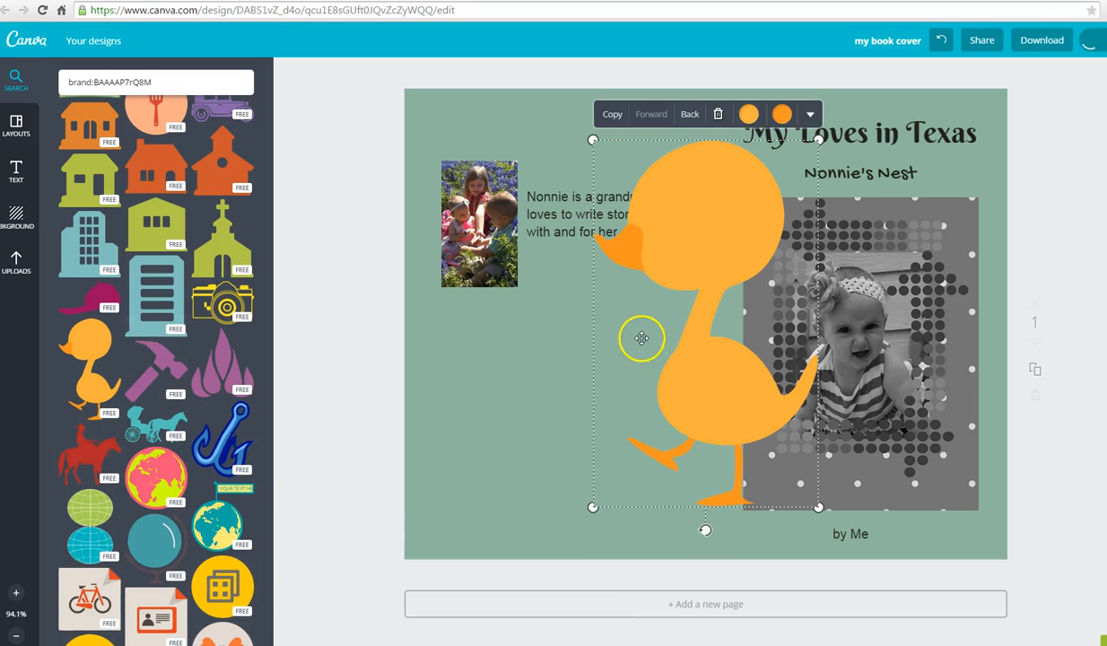
Shrink the duck to a small figure and place it in the back cover's lower-left area
left_click_drag(709, 259, 565, 314)
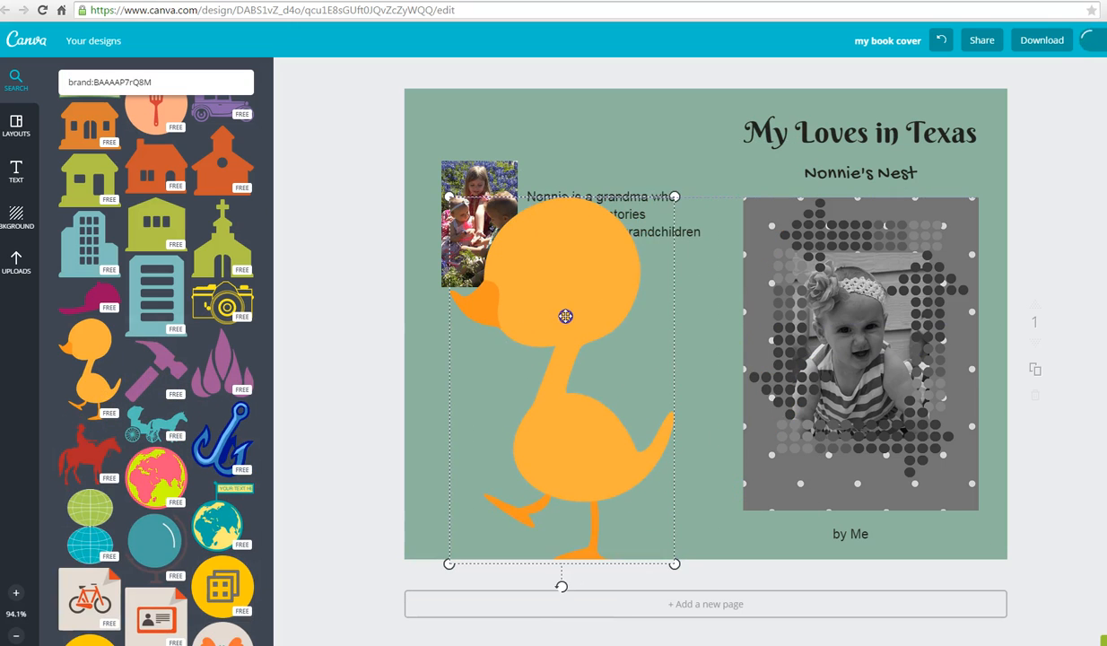
left_click_drag(675, 198, 475, 430)
left_click_drag(475, 483, 478, 417)
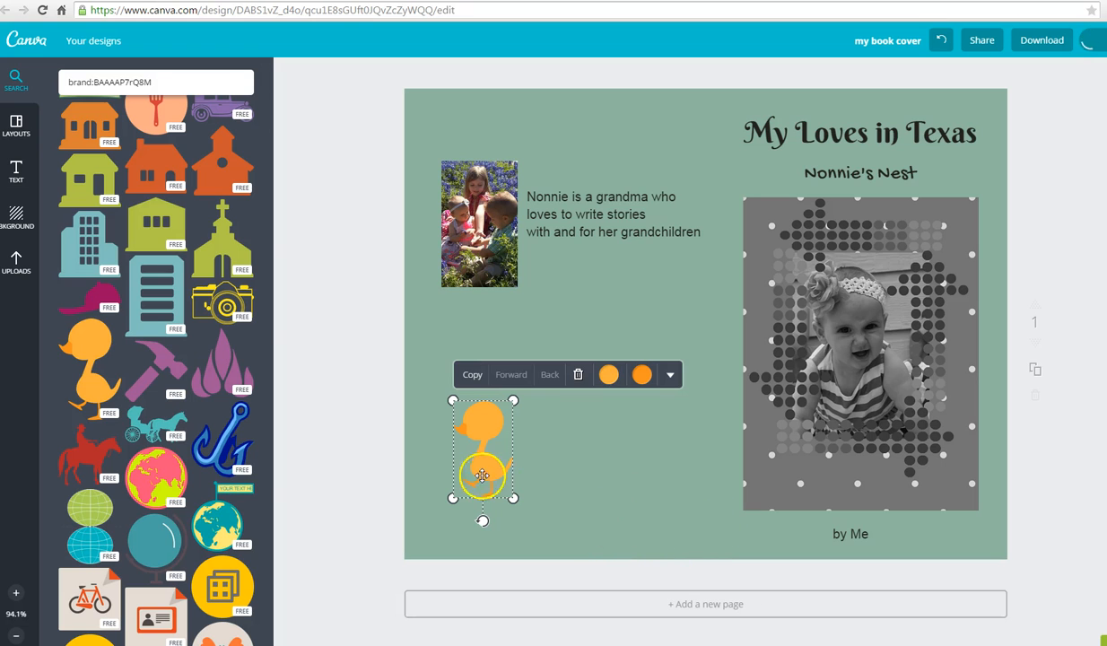
left_click(554, 448)
Add a body text box containing only a period at size 36 and place it on the duck's head as an eye
left_click(470, 422)
left_click(16, 170)
left_click(156, 178)
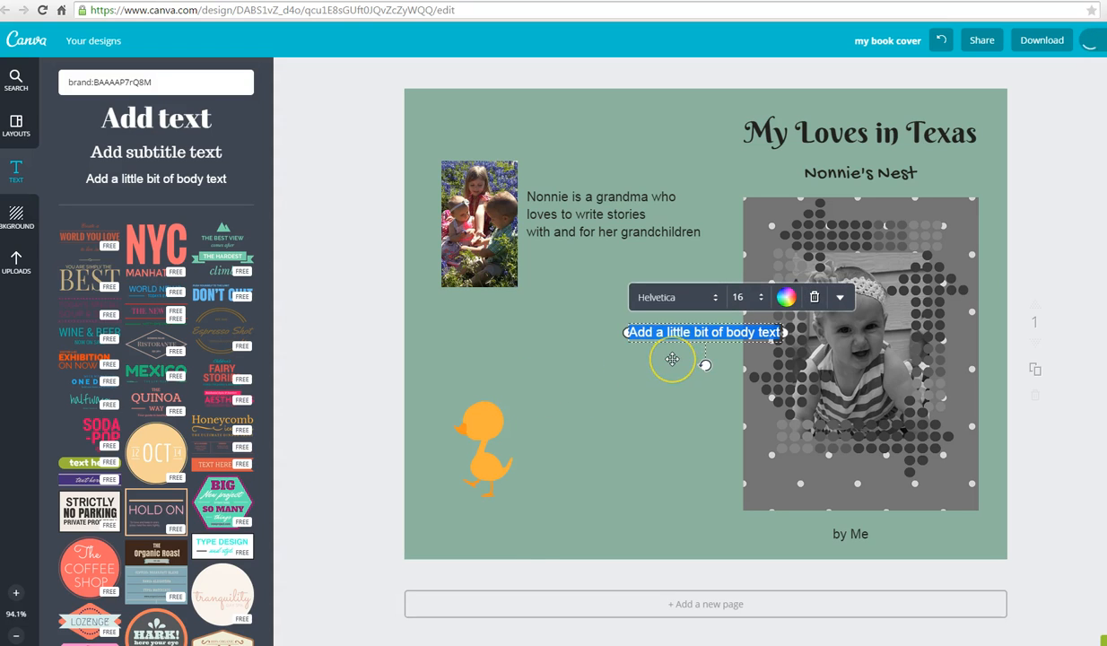
key("BackSpace")
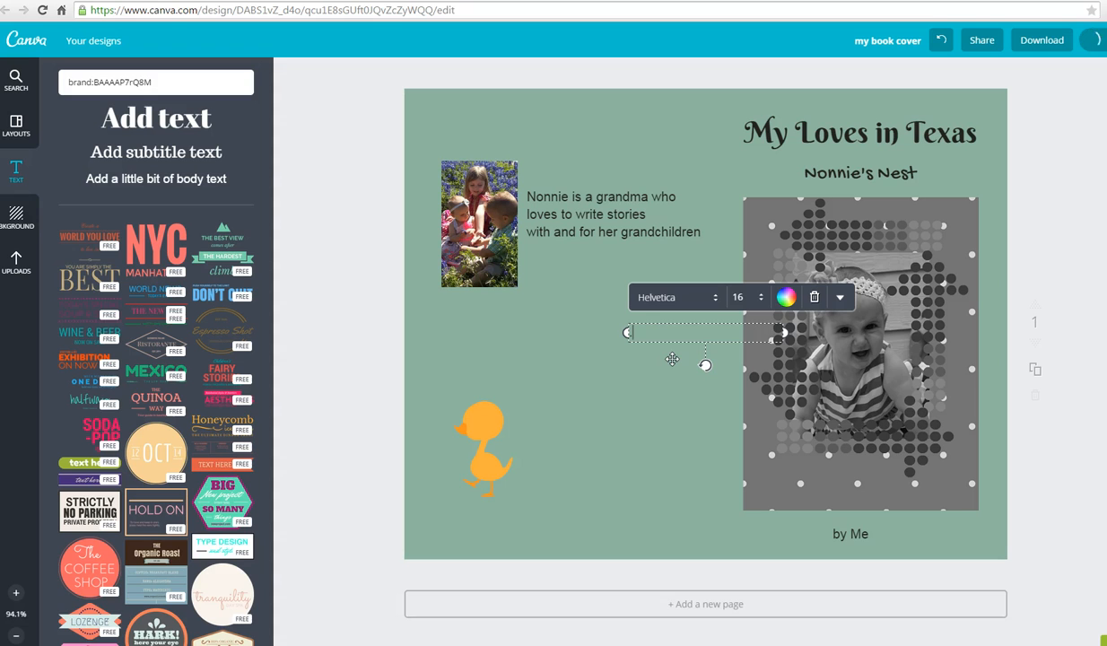
left_click(751, 297)
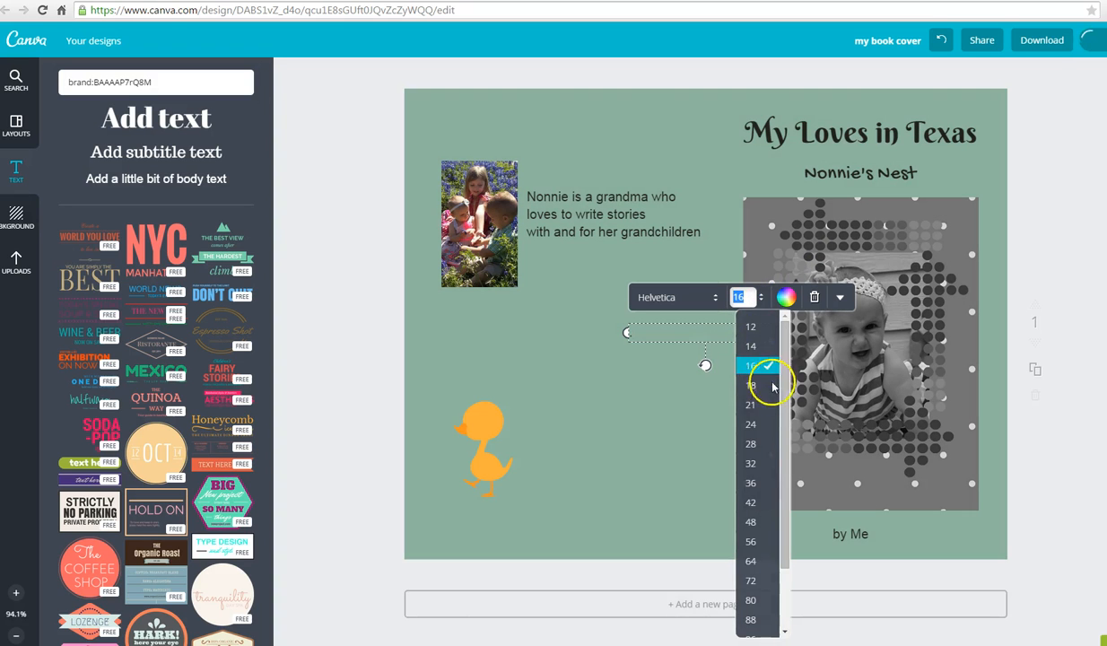
left_click(751, 482)
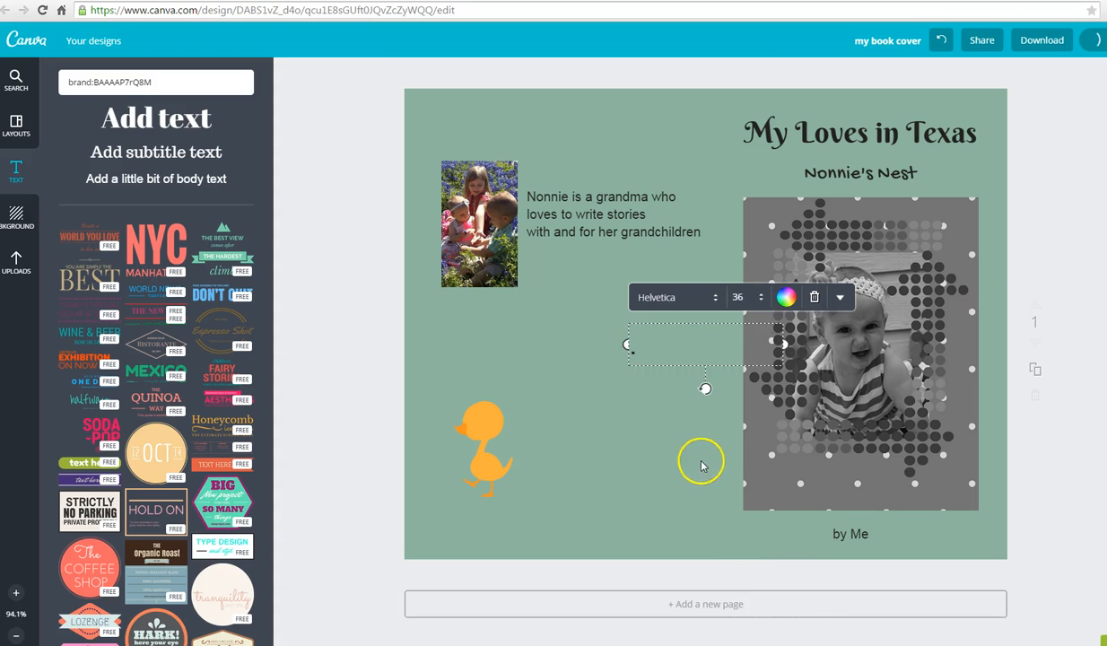
left_click_drag(648, 364, 482, 416)
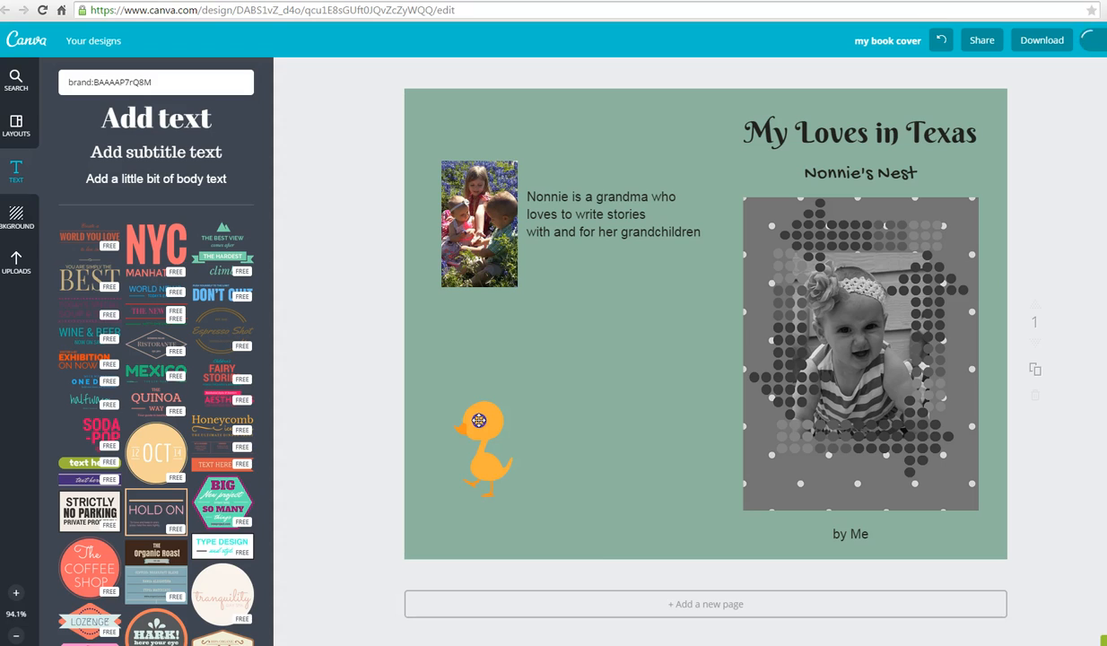
left_click(593, 420)
left_click(718, 324)
scroll(197, 224, "down", 15)
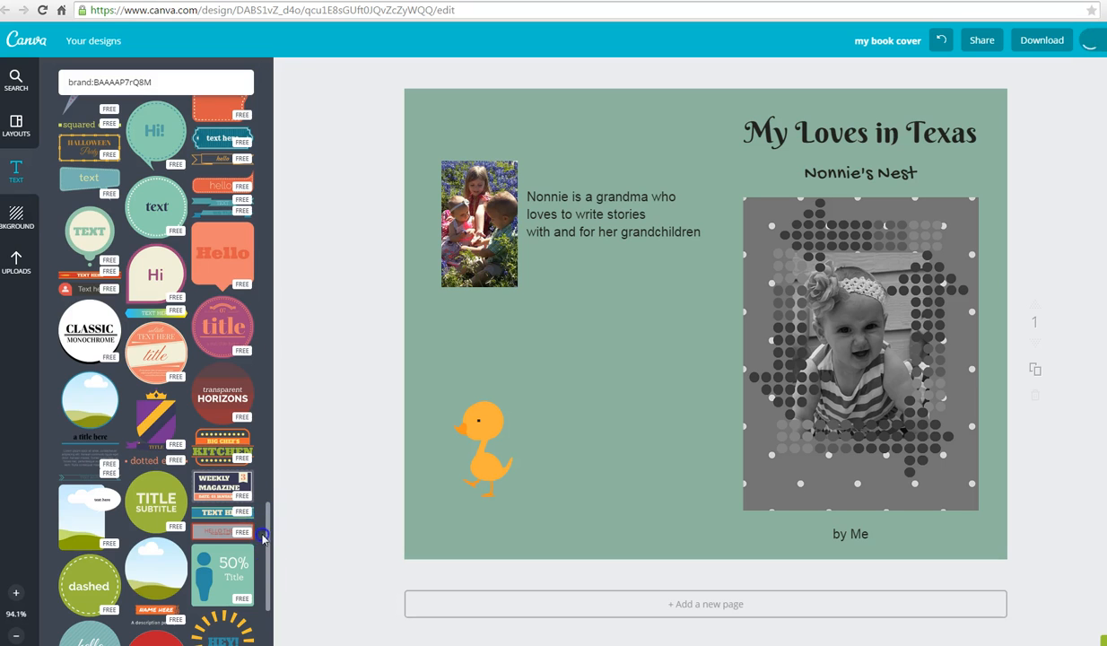
scroll(169, 384, "down", 10)
scroll(169, 384, "down", 5)
Search the element library for "flowers", add the teal flower, and place it at a tiny size on the back of the duck's head
left_click(16, 79)
left_click(155, 81)
type("flowers")
key("Return")
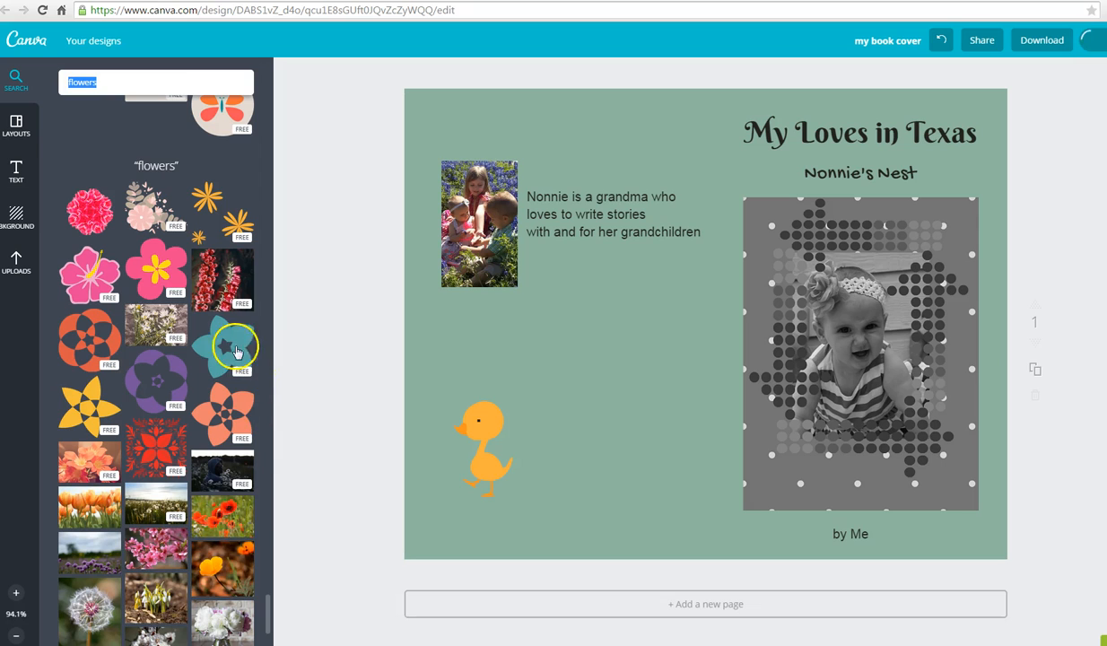
left_click_drag(704, 358, 542, 417)
left_click_drag(601, 320, 502, 401)
left_click(571, 469)
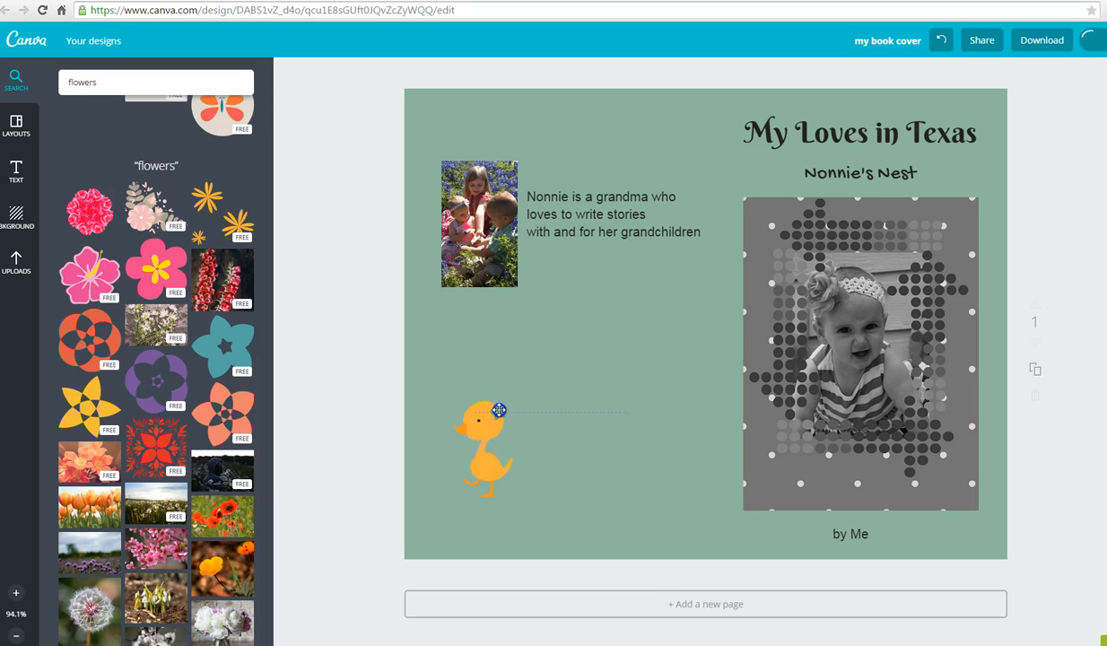
left_click_drag(499, 410, 499, 411)
left_click(545, 535)
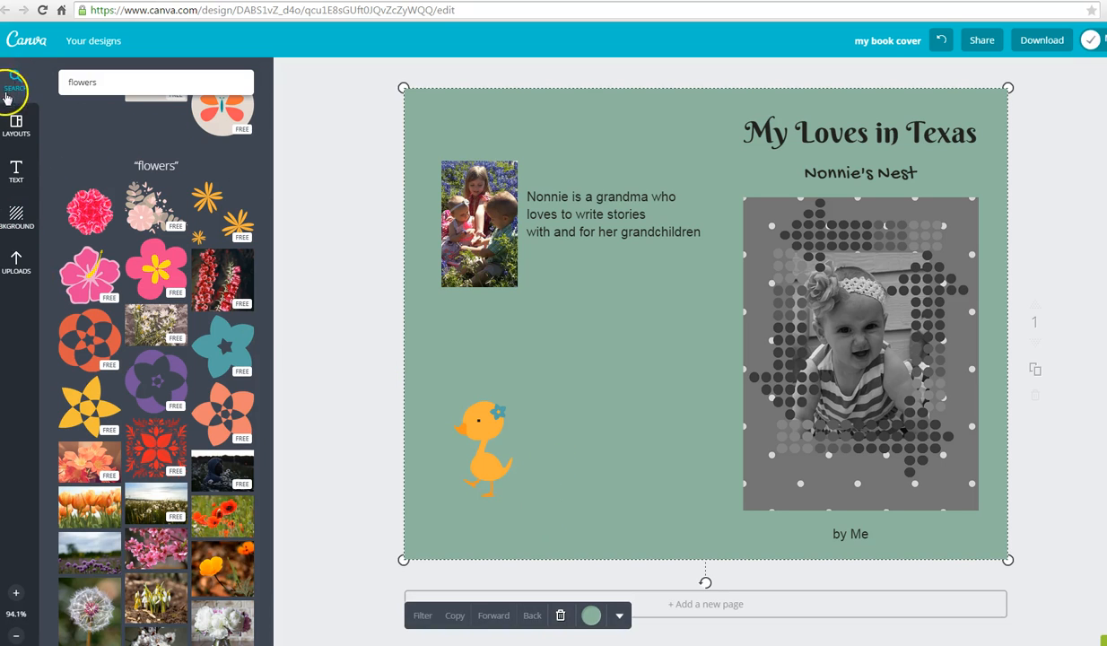
Add a body text box reading "Sincerely BG" beside the duck, just clear of its tail
left_click(16, 172)
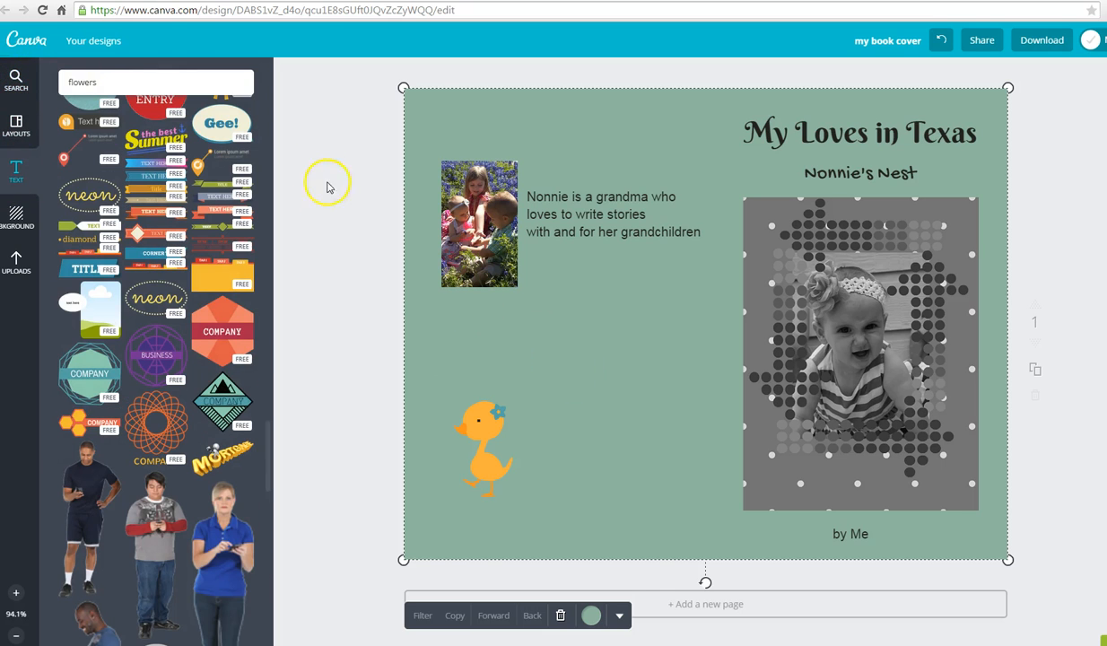
left_click(156, 179)
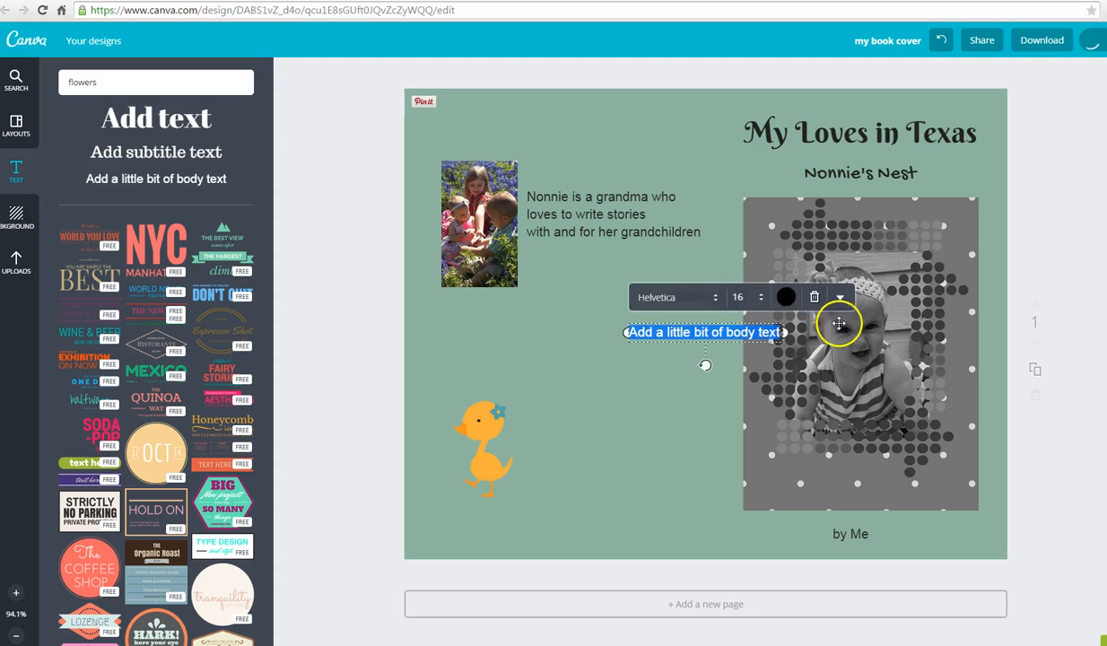
left_click_drag(681, 342, 574, 437)
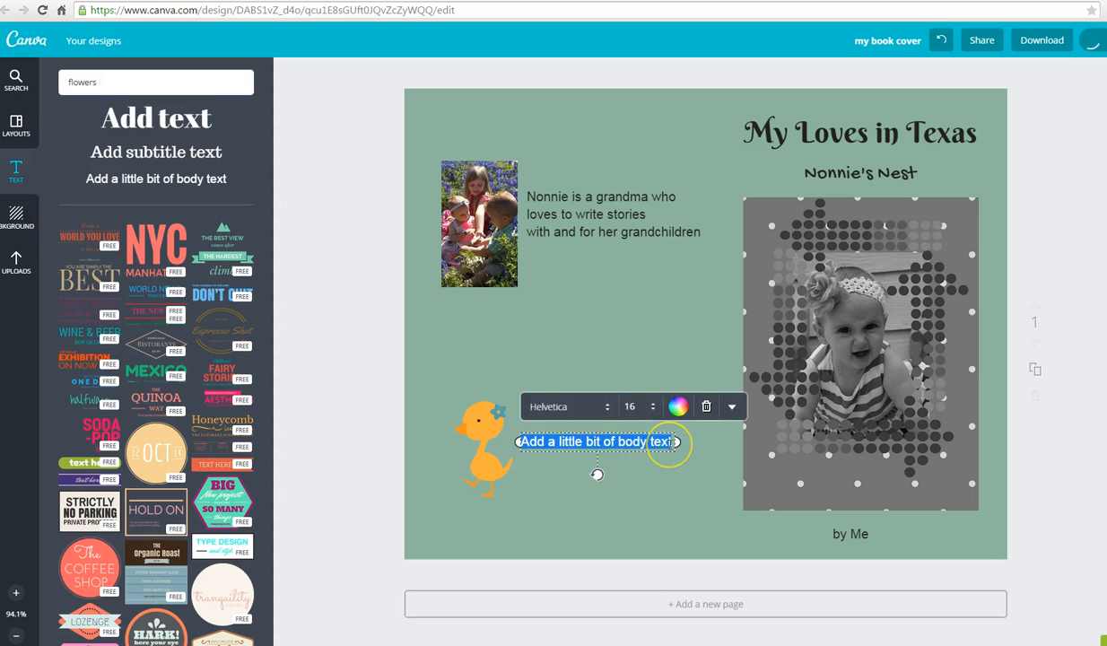
key("BackSpace")
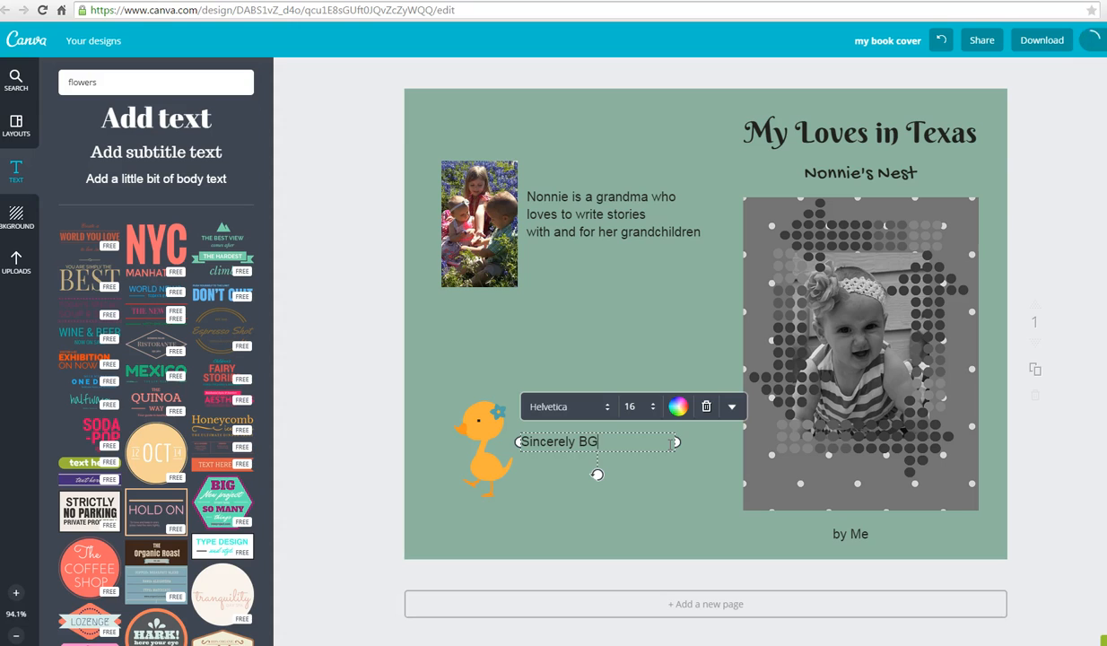
type("Sincerely BG")
key("Return")
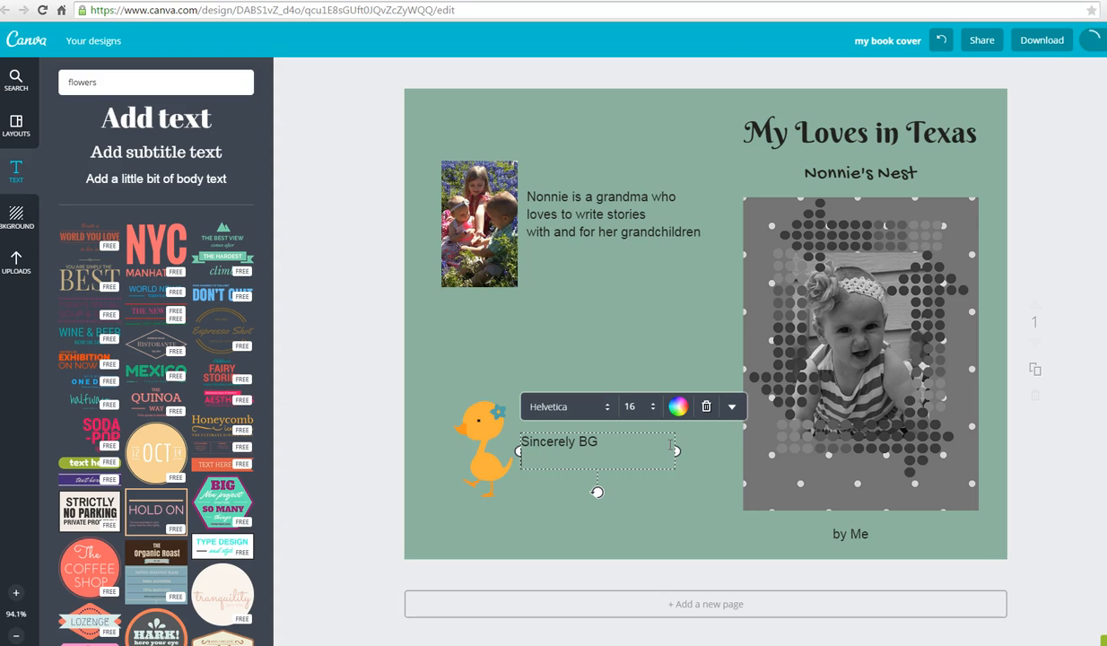
left_click(587, 529)
left_click_drag(565, 441, 564, 441)
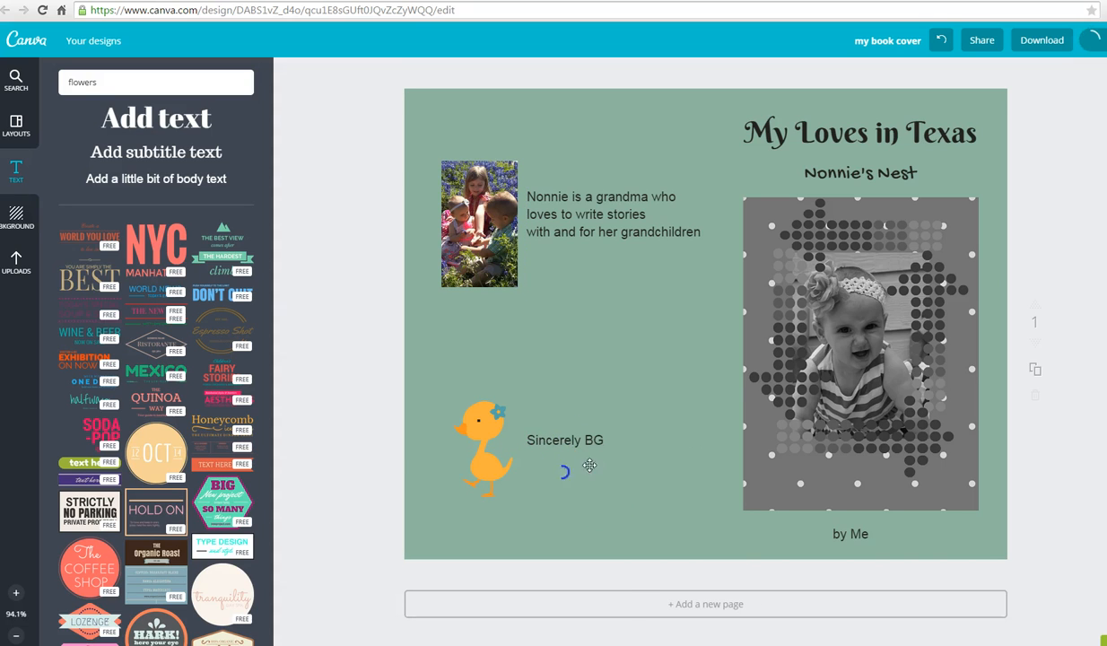
Change the font of the "Sincerely BG" text to Grand Hotel
left_click(531, 460)
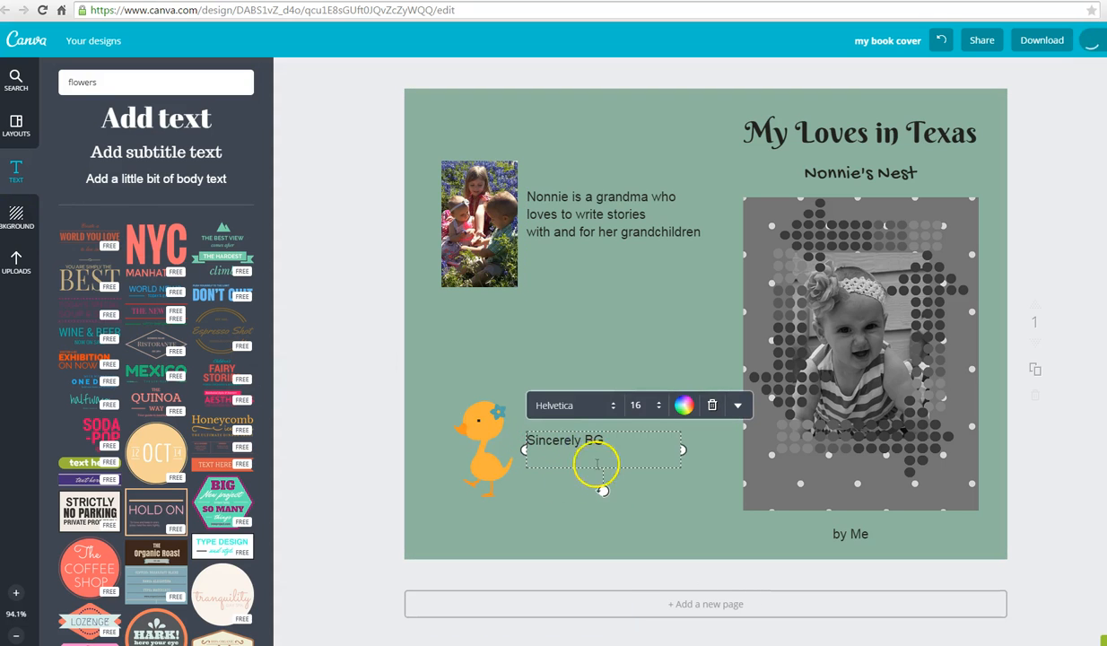
left_click(573, 438)
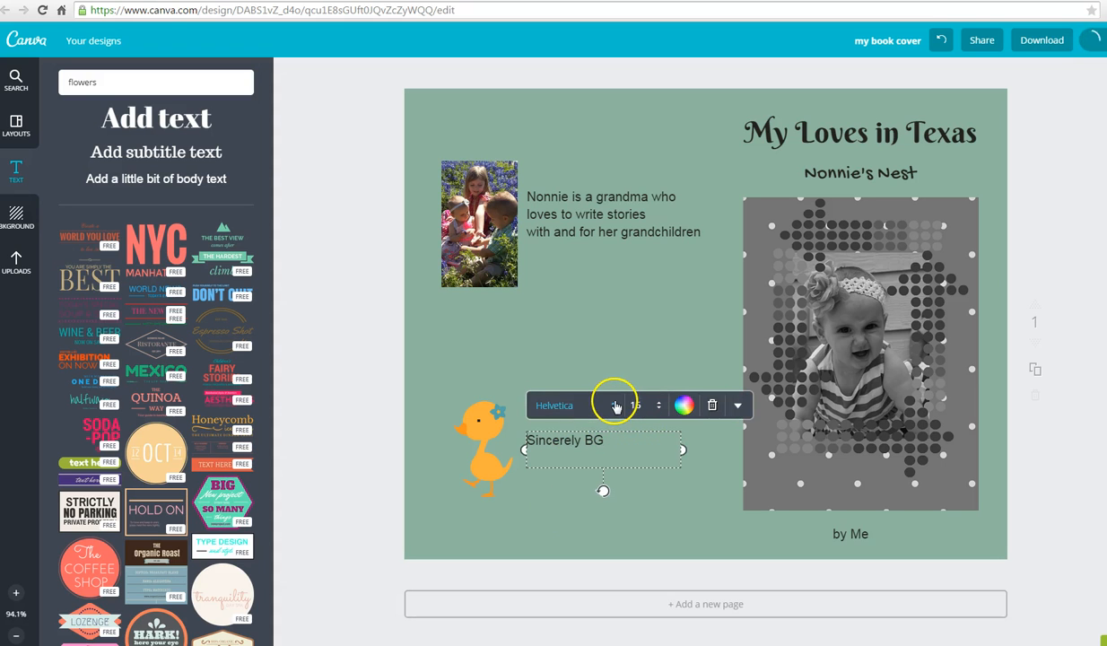
left_click(610, 405)
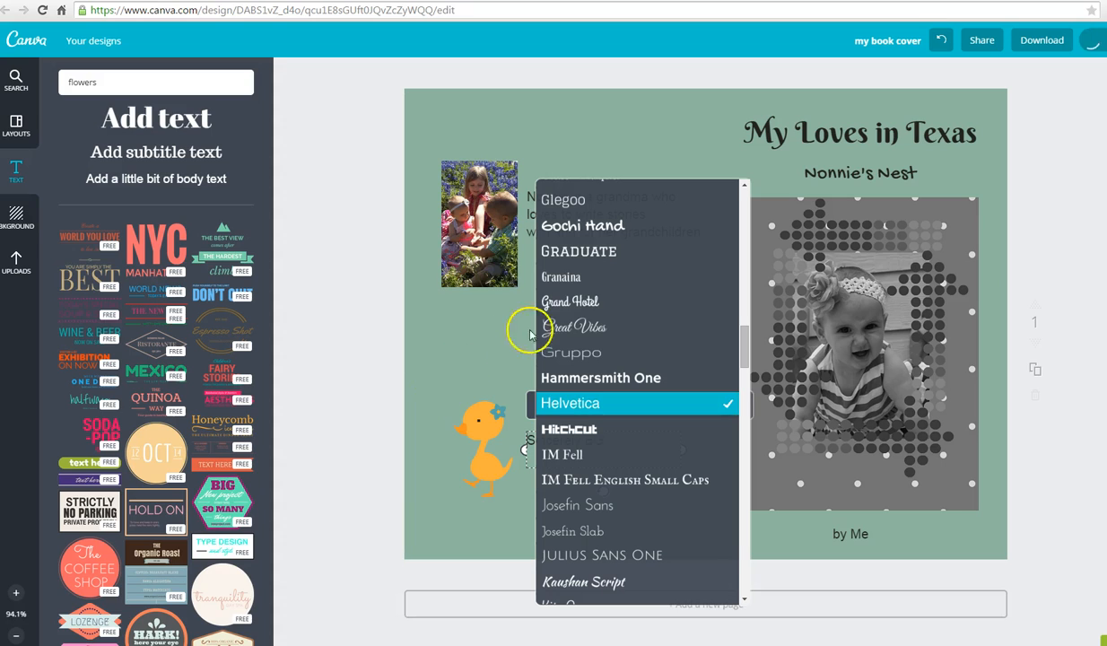
left_click(571, 305)
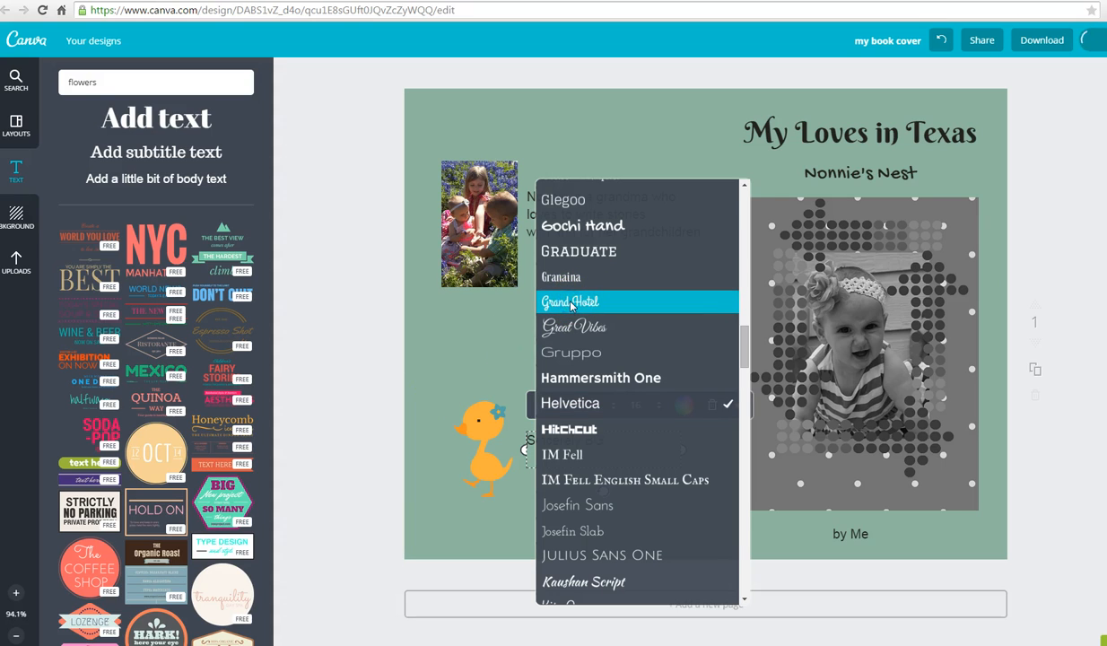
left_click(504, 542)
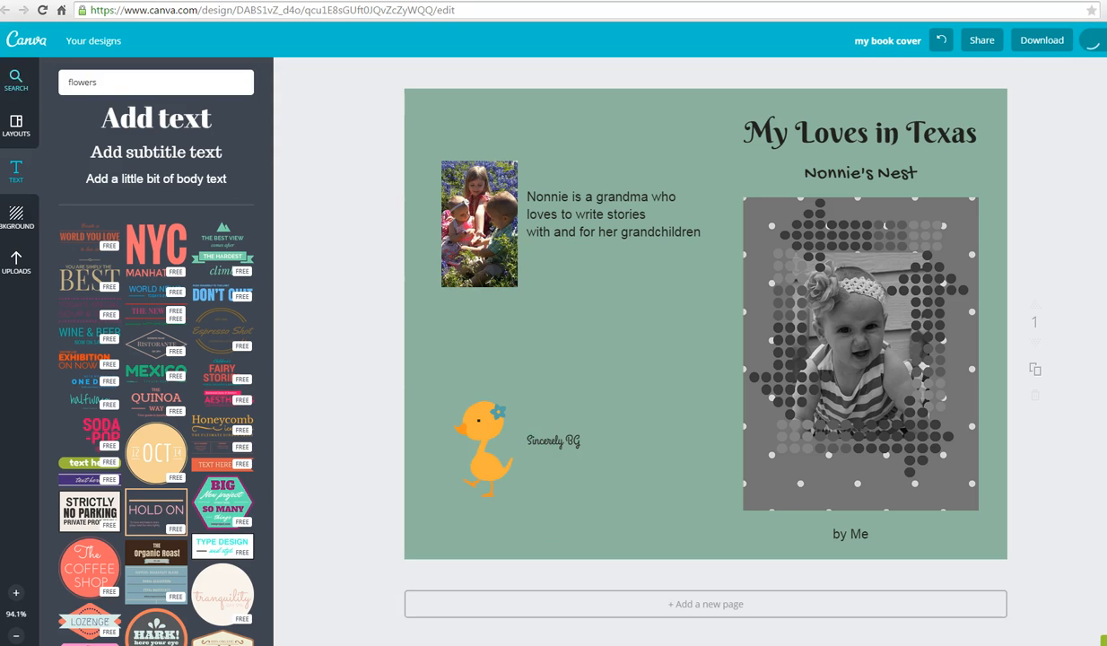
Add a body text box reading "Live 2 Inspire" and place it directly below "Sincerely BG"
left_click(124, 179)
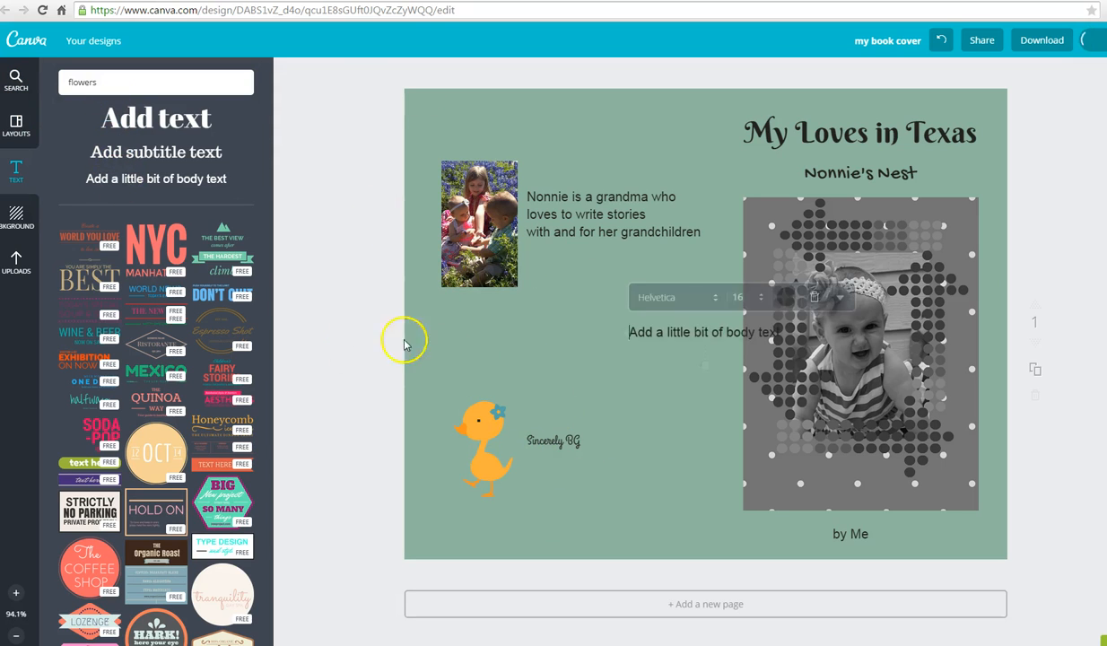
type("Live 2 Inspire")
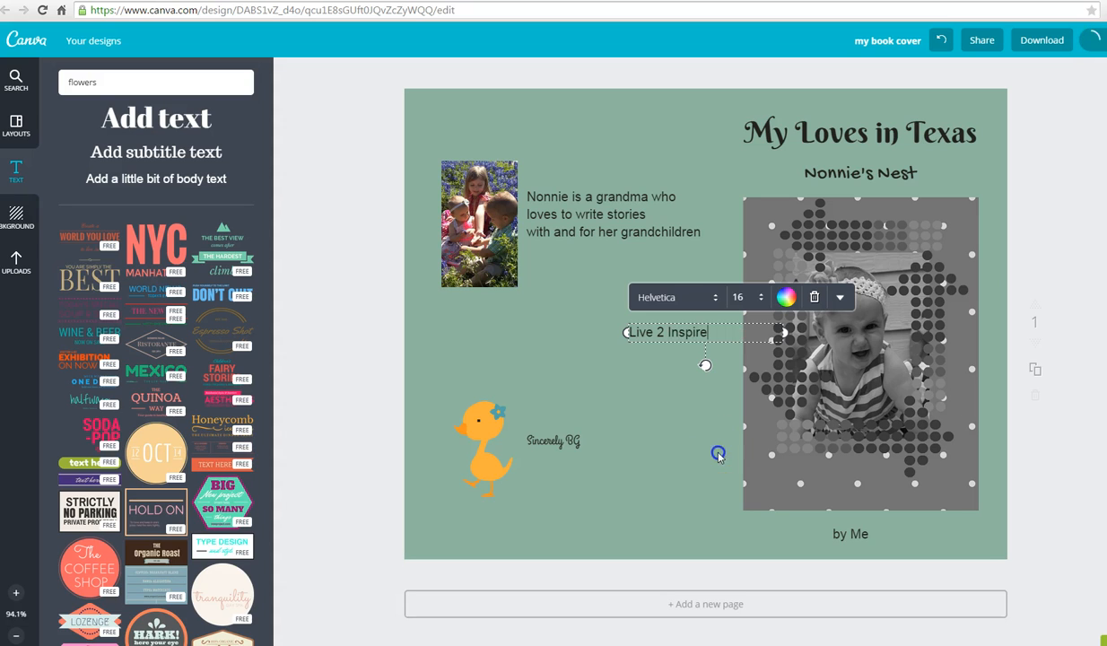
left_click_drag(672, 334, 566, 460)
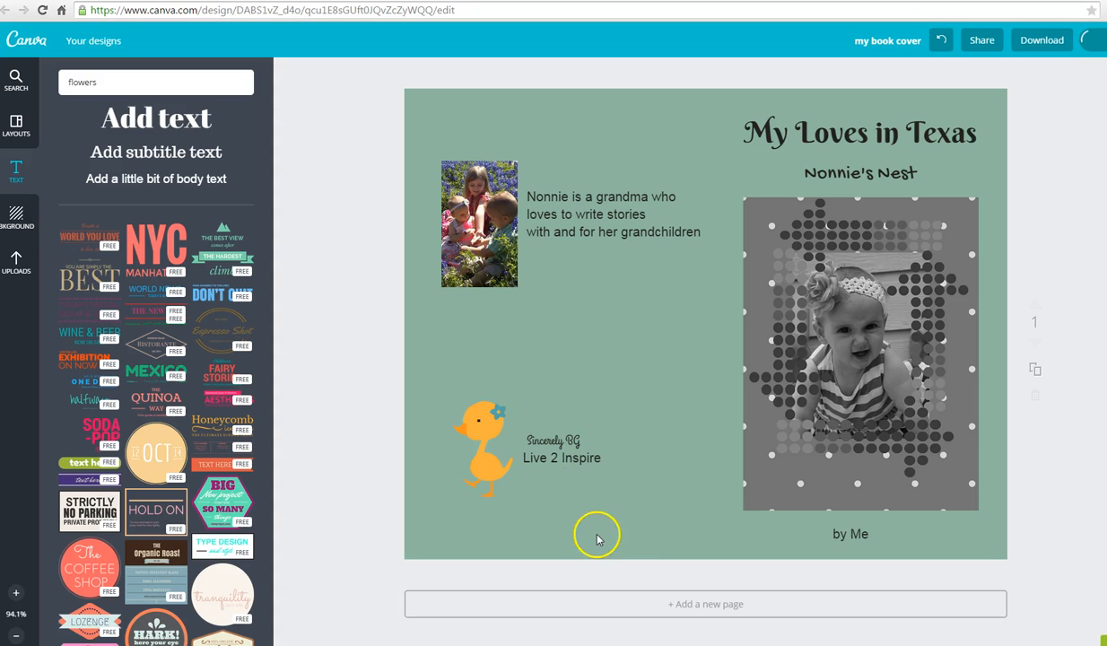
Change the font of the "Live 2 Inspire" text to Courgette
left_click(576, 456)
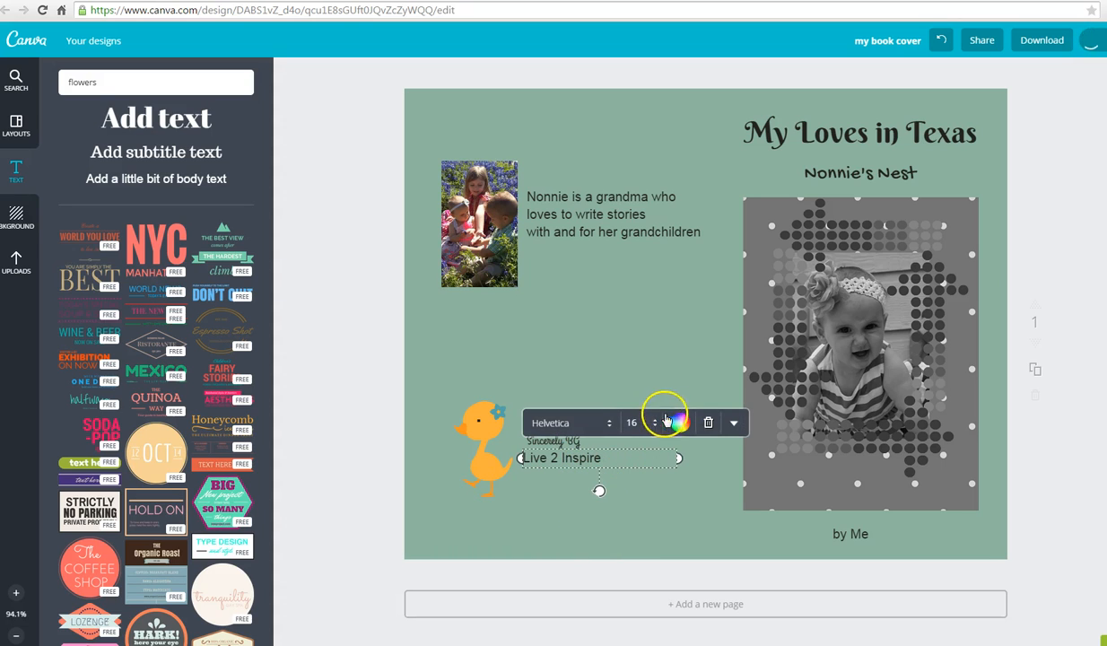
left_click(570, 423)
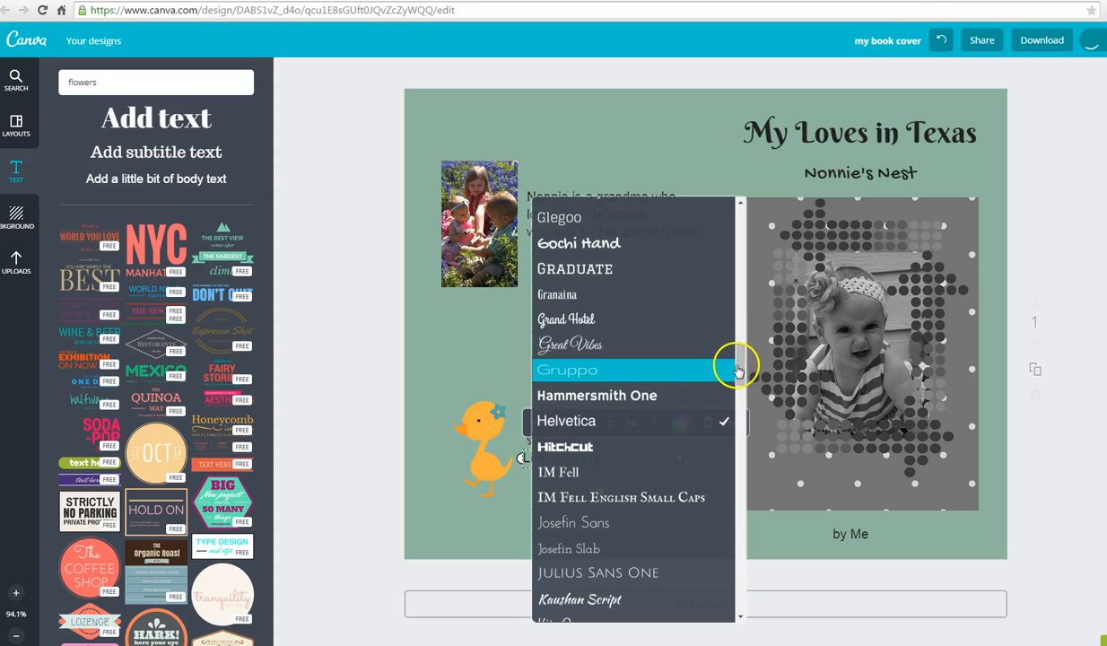
left_click_drag(731, 364, 739, 300)
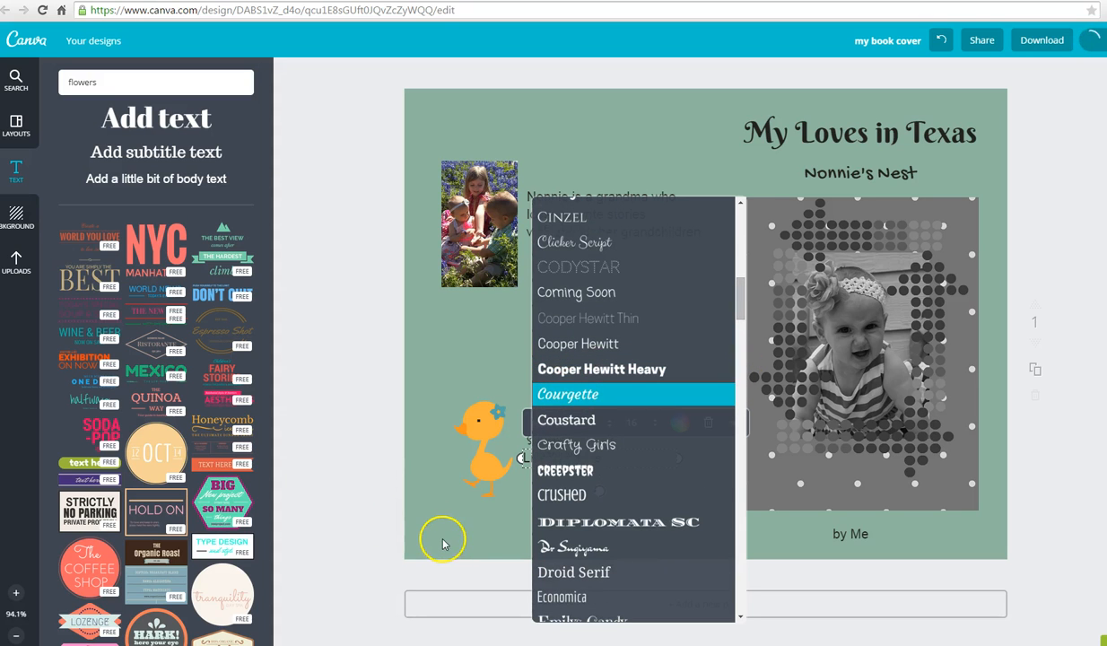
left_click(620, 530)
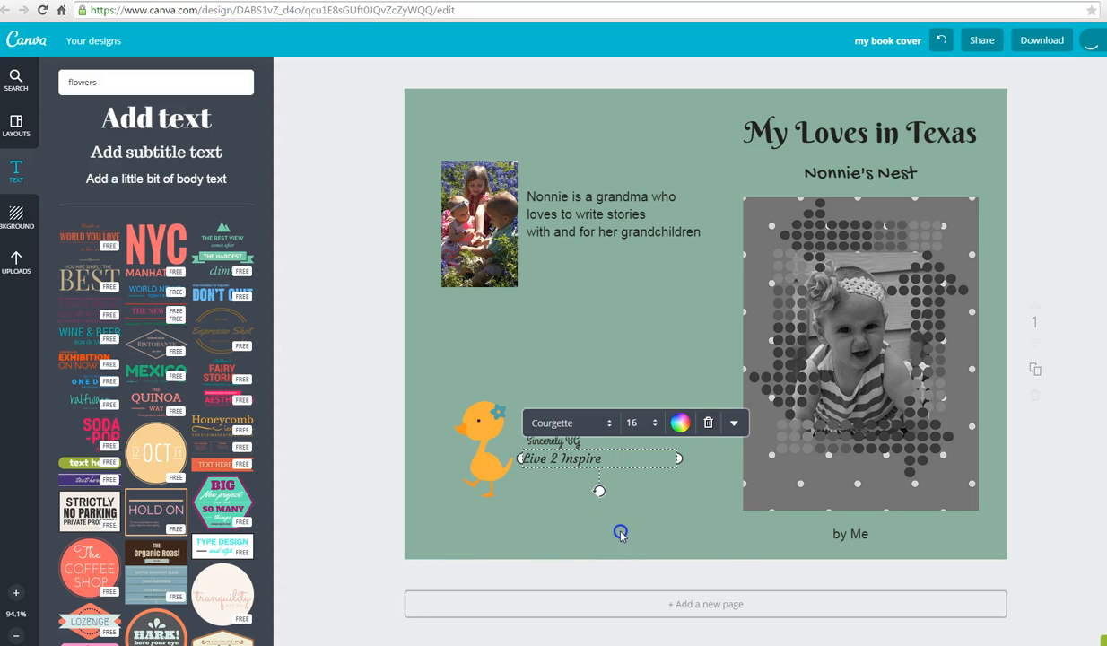